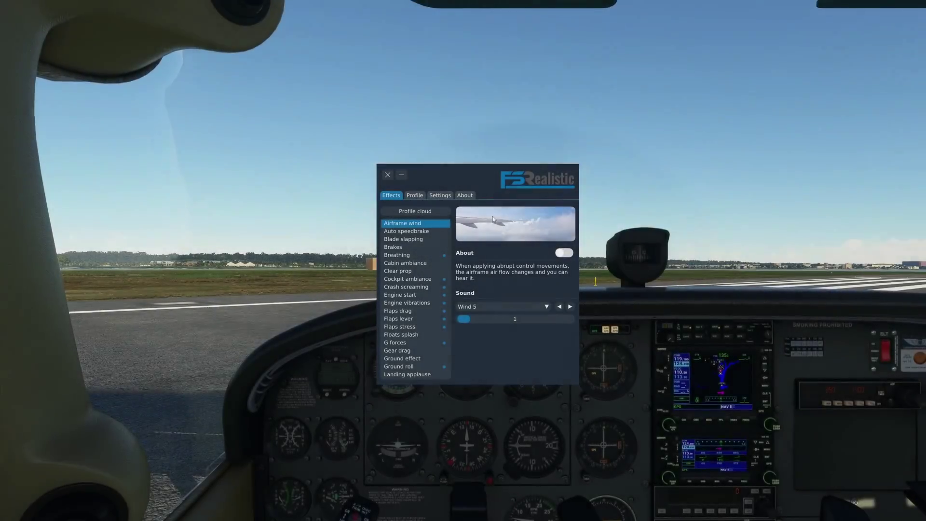
- Look through the Profile, Settings and About pages of FSRealistic and return to the effects list
{"action": "left_click_drag", "start_coordinate": [477, 187], "coordinate": [515, 164]}
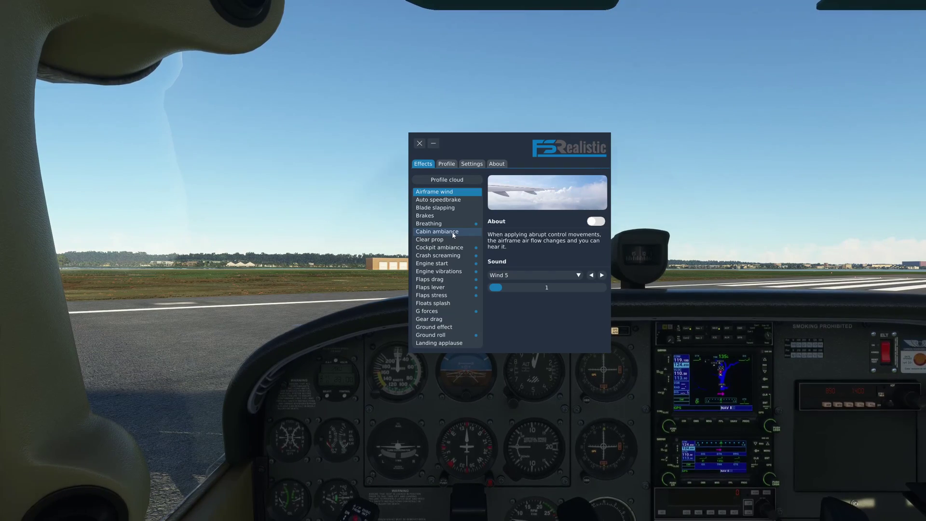
{"action": "left_click", "coordinate": [452, 166]}
{"action": "left_click", "coordinate": [497, 164]}
{"action": "left_click", "coordinate": [430, 165]}
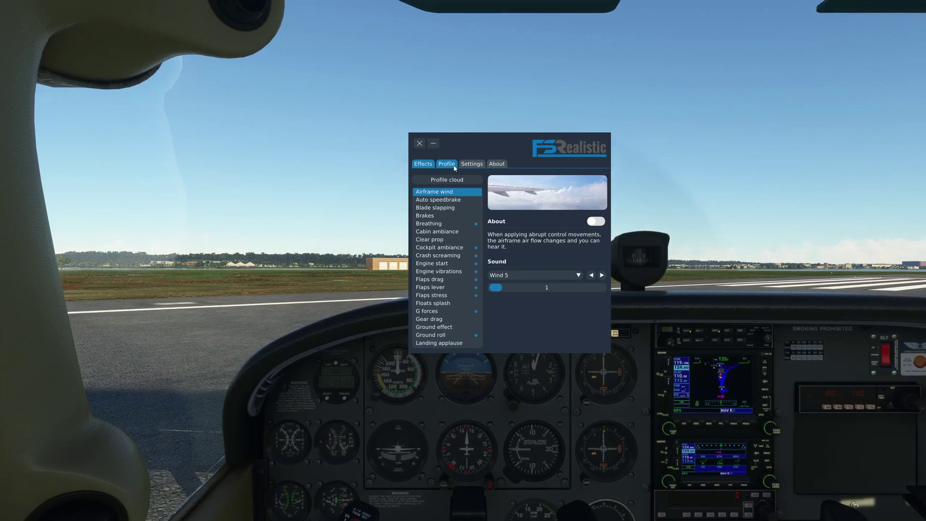
{"action": "left_click", "coordinate": [469, 164]}
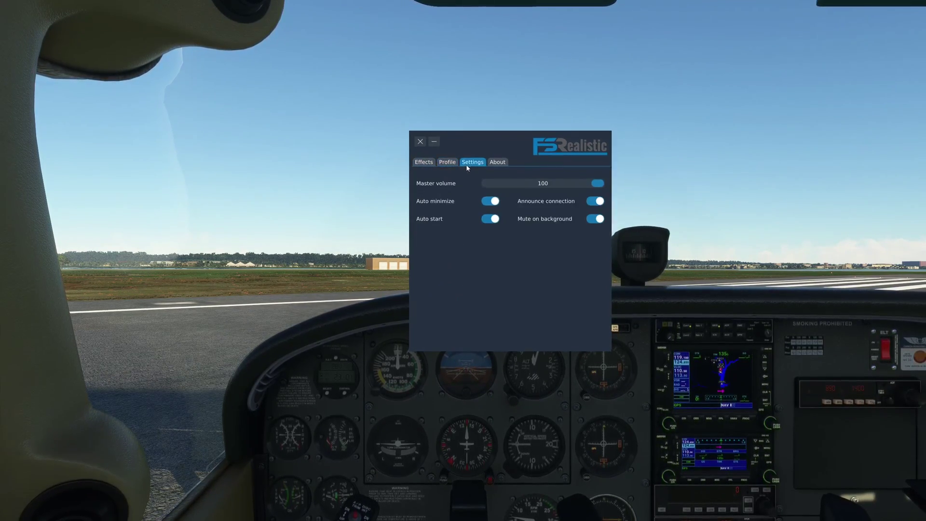
{"action": "left_click", "coordinate": [496, 164]}
{"action": "left_click", "coordinate": [424, 164]}
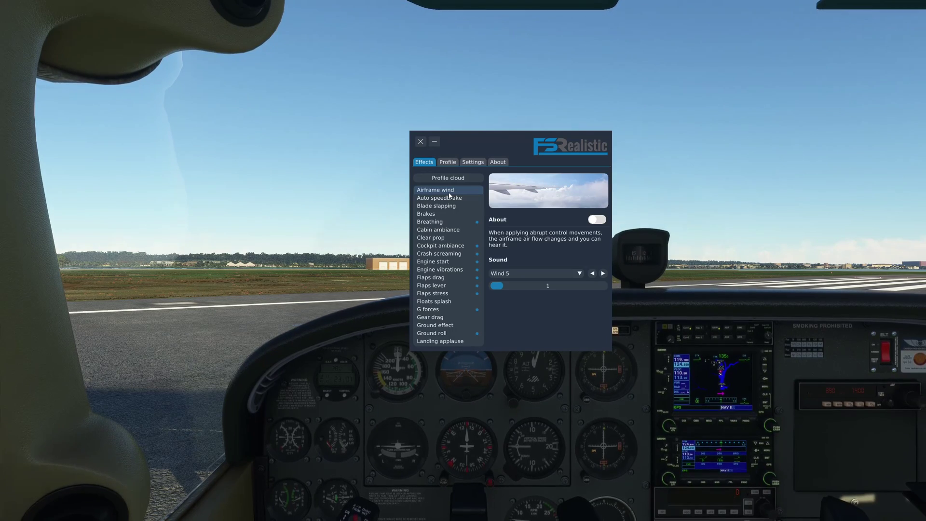
{"action": "left_click", "coordinate": [457, 193]}
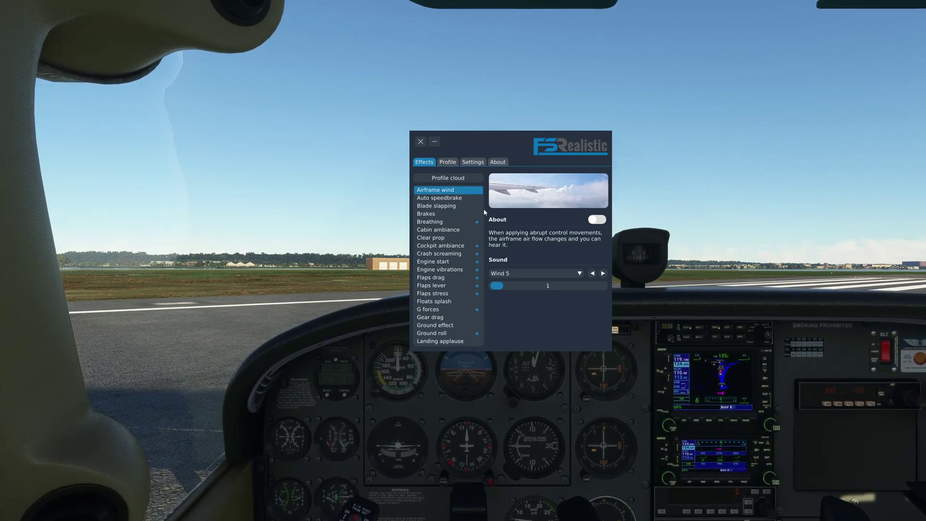
{"action": "left_click", "coordinate": [444, 163]}
{"action": "left_click", "coordinate": [472, 162]}
{"action": "left_click", "coordinate": [497, 162]}
{"action": "left_click", "coordinate": [423, 163]}
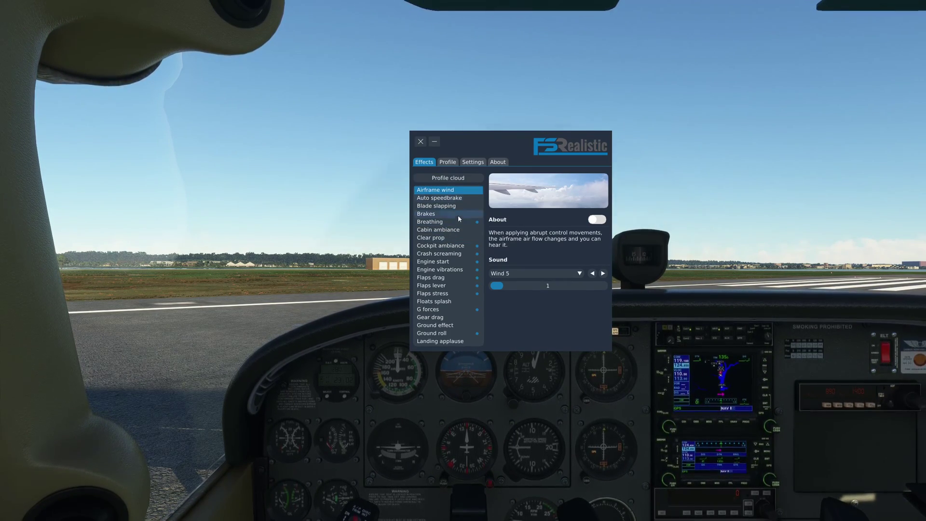
- Look over the complete list of effects and view the Cabin ambiance details
{"action": "scroll", "coordinate": [454, 296], "scroll_direction": "down", "scroll_amount": 3}
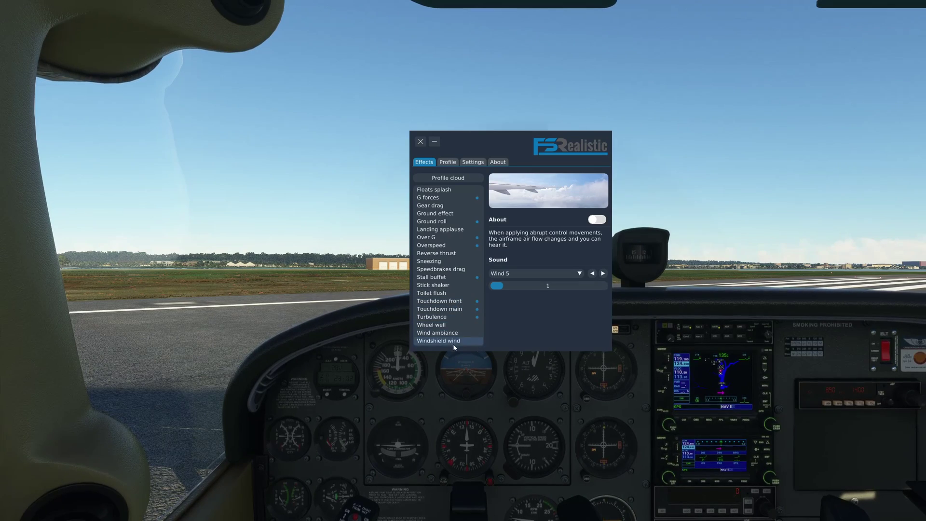
{"action": "scroll", "coordinate": [453, 337], "scroll_direction": "up", "scroll_amount": 3}
{"action": "scroll", "coordinate": [450, 268], "scroll_direction": "up", "scroll_amount": 1}
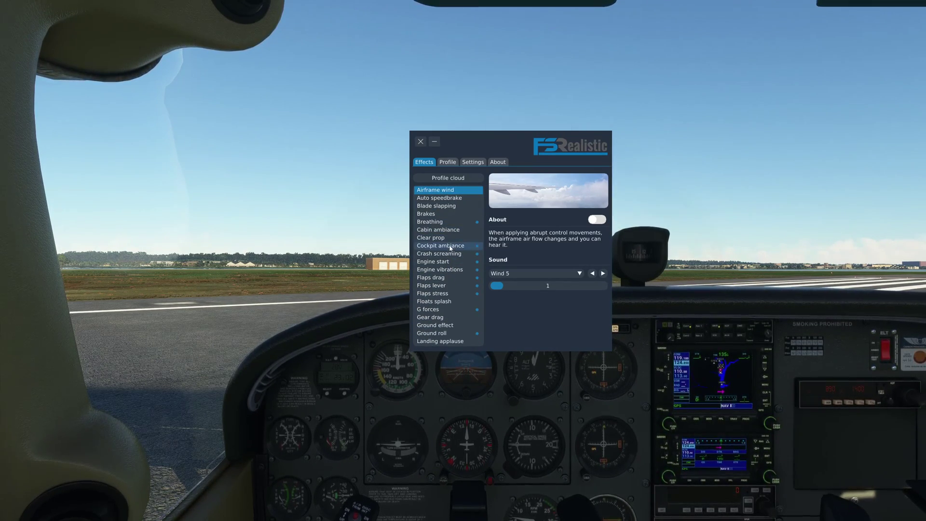
{"action": "left_click", "coordinate": [440, 230]}
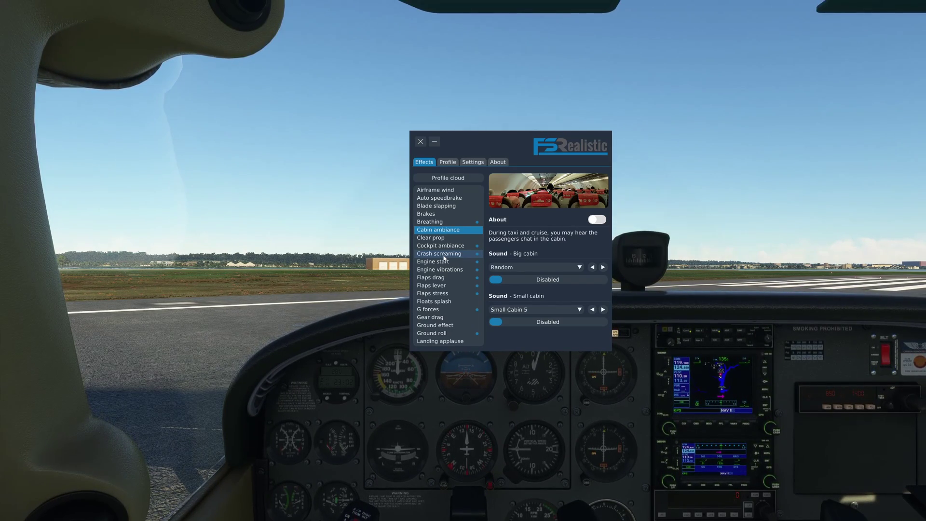
- Try the Breathing effect's movement at 14 and restore it to 100
{"action": "left_click", "coordinate": [442, 221]}
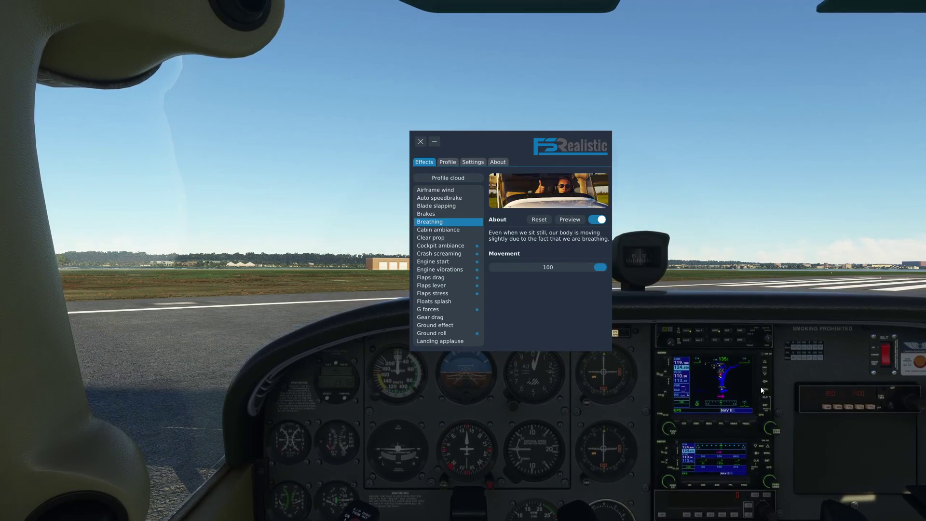
{"action": "left_click", "coordinate": [598, 267]}
{"action": "left_click_drag", "start_coordinate": [598, 267], "coordinate": [512, 270]}
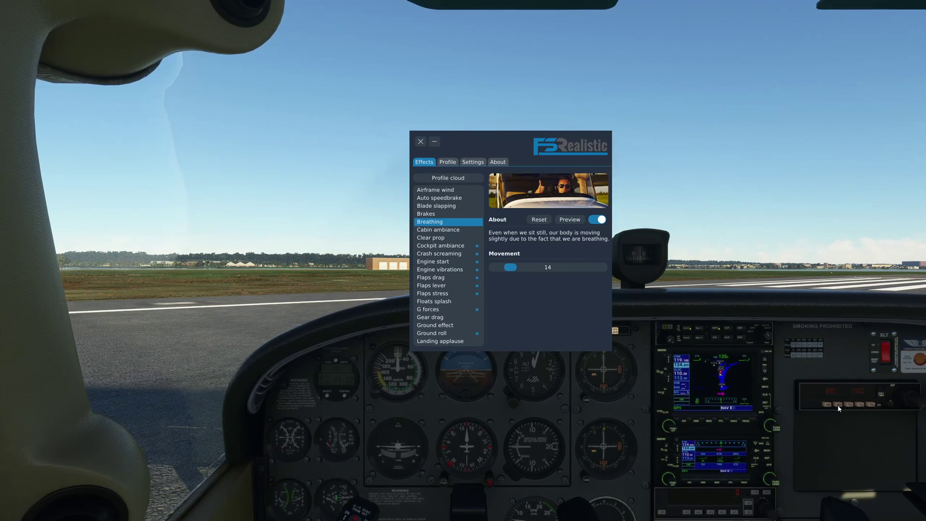
{"action": "left_click_drag", "start_coordinate": [513, 271], "coordinate": [663, 271]}
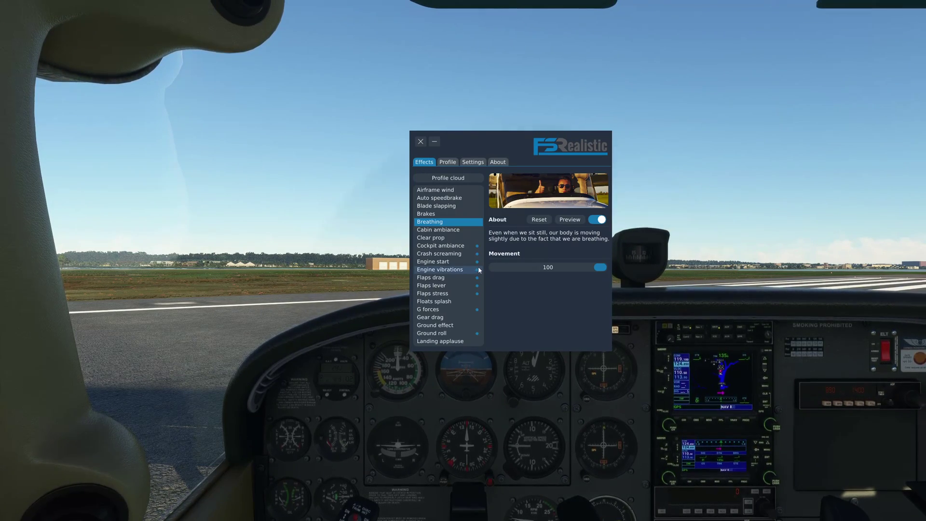
- Enable the Clear prop effect
{"action": "left_click", "coordinate": [443, 230]}
{"action": "left_click", "coordinate": [444, 238]}
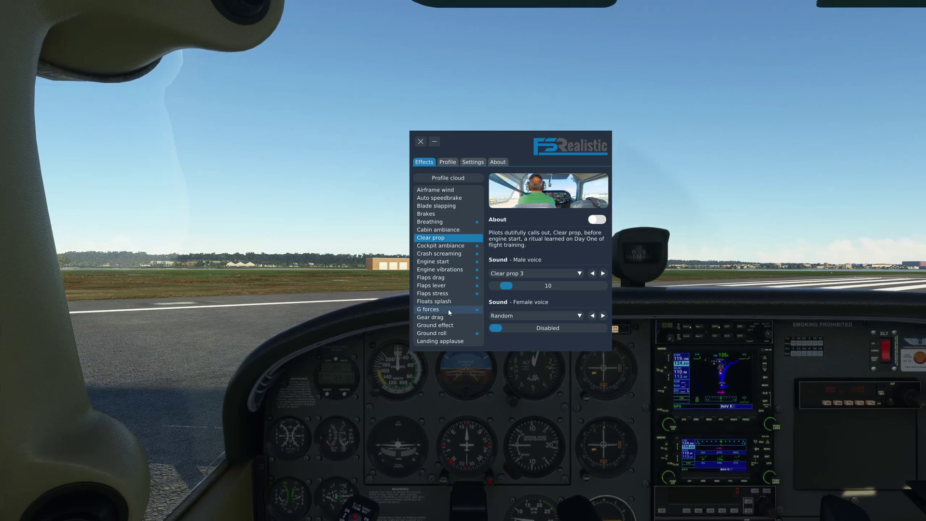
{"action": "left_click", "coordinate": [440, 246]}
{"action": "left_click", "coordinate": [432, 238]}
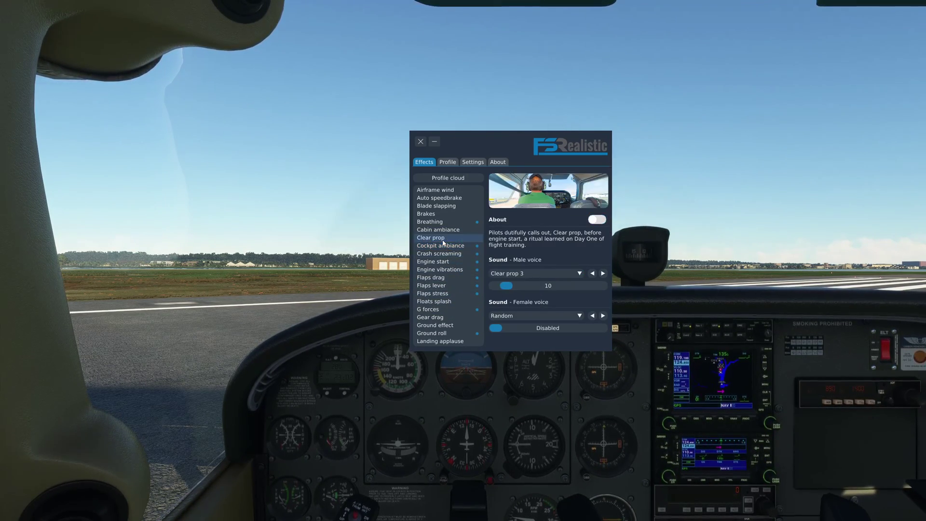
{"action": "left_click", "coordinate": [596, 220]}
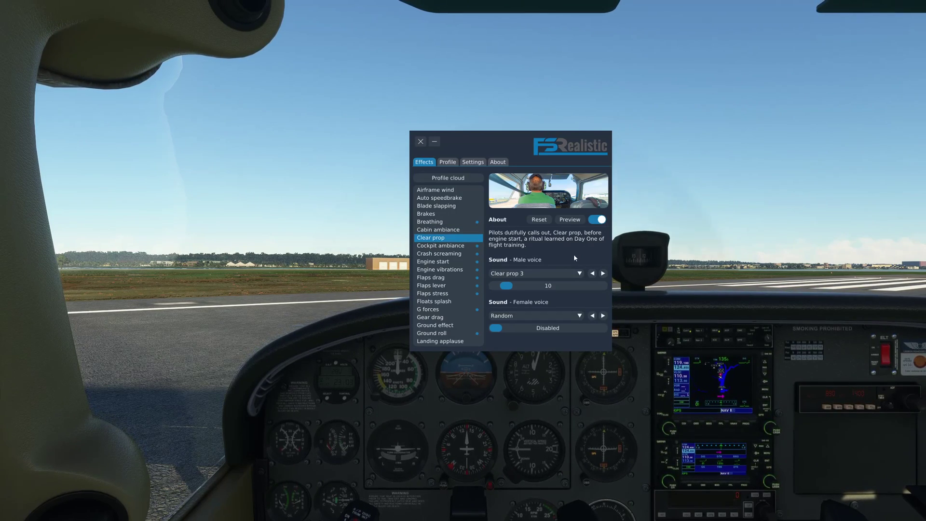
- Preview the Clear prop effect and change its male voice sound to Clear prop 4
{"action": "left_click", "coordinate": [568, 222]}
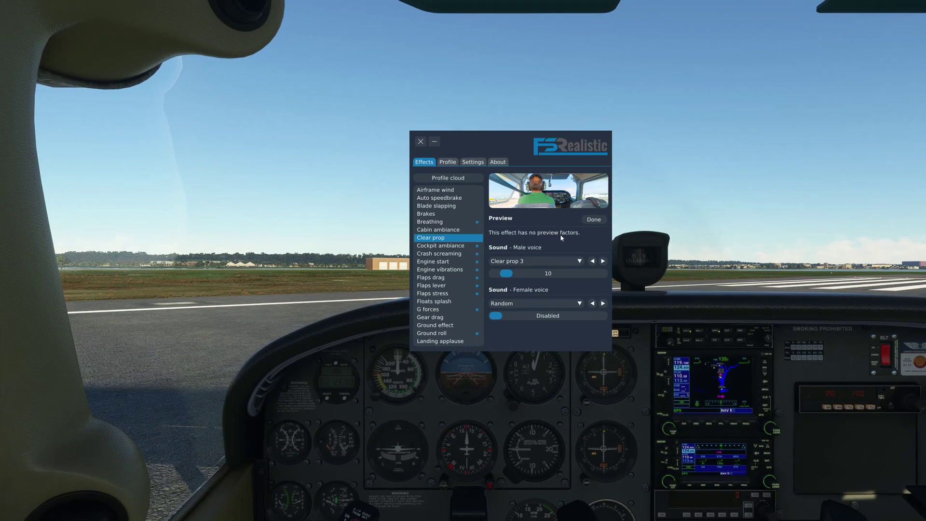
{"action": "left_click", "coordinate": [535, 261]}
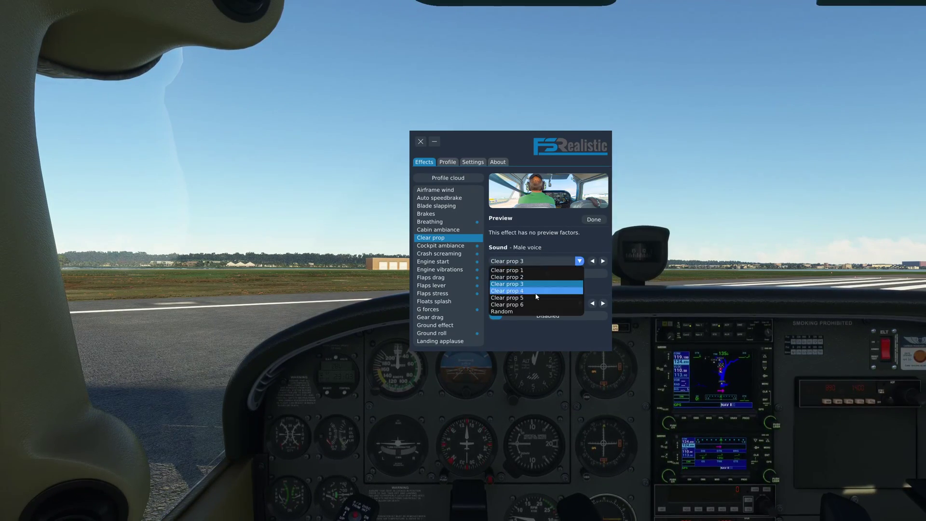
{"action": "left_click", "coordinate": [530, 286]}
{"action": "left_click", "coordinate": [593, 220]}
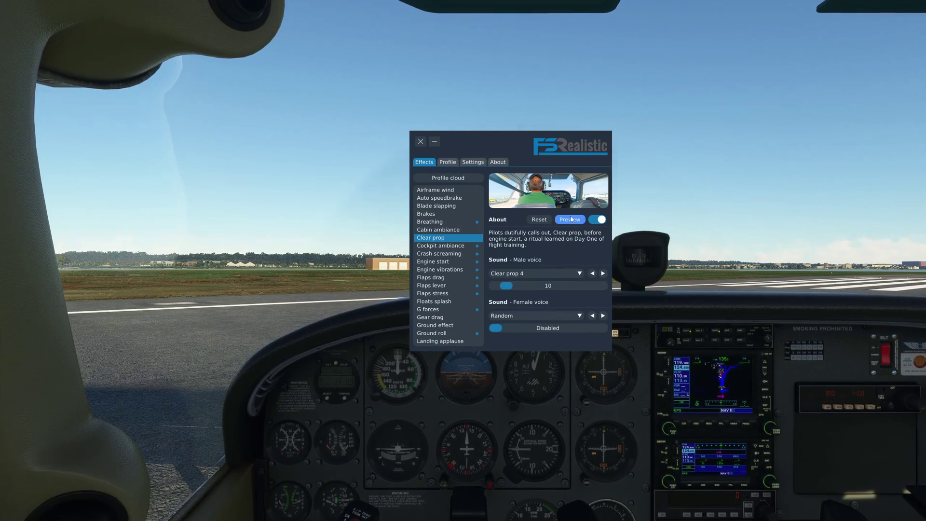
{"action": "left_click", "coordinate": [578, 223]}
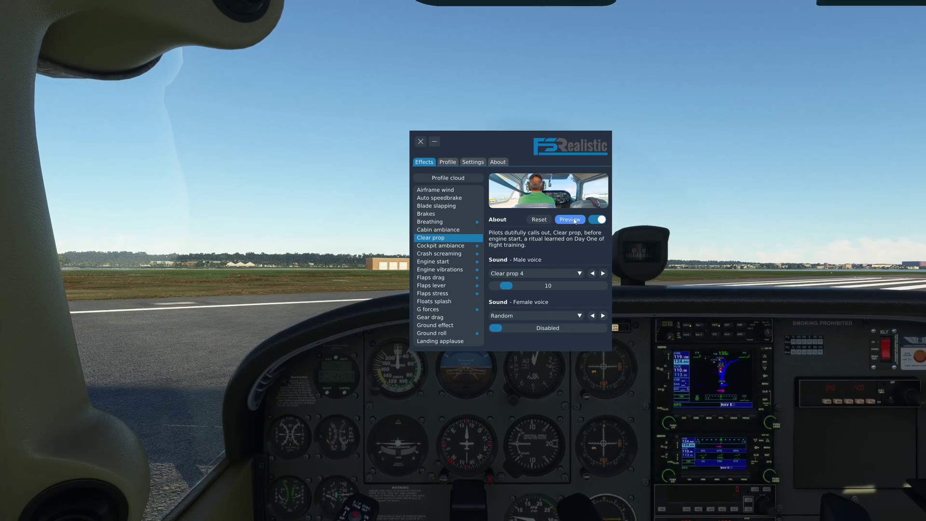
- View the Crash screaming, Engine start and Engine vibrations effects and return to Clear prop
{"action": "left_click", "coordinate": [438, 253]}
{"action": "left_click", "coordinate": [432, 261]}
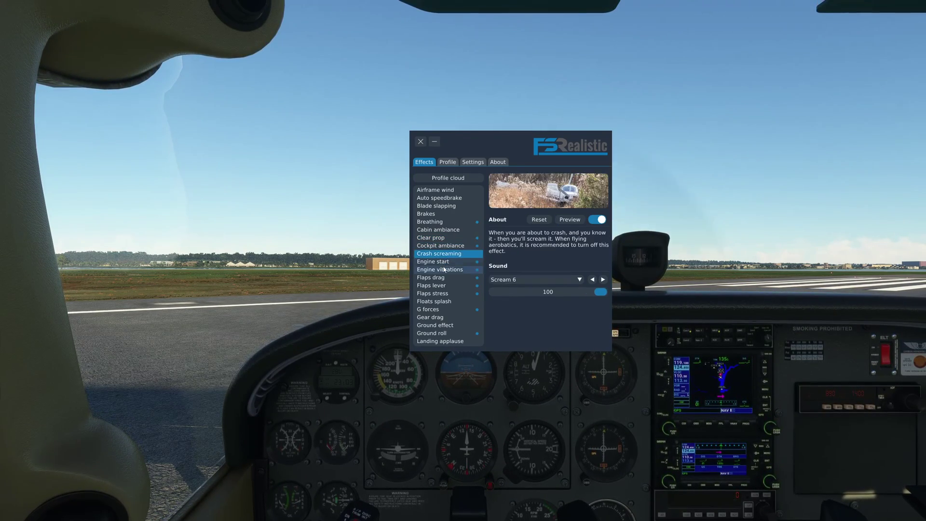
{"action": "left_click", "coordinate": [443, 268]}
{"action": "left_click", "coordinate": [432, 237]}
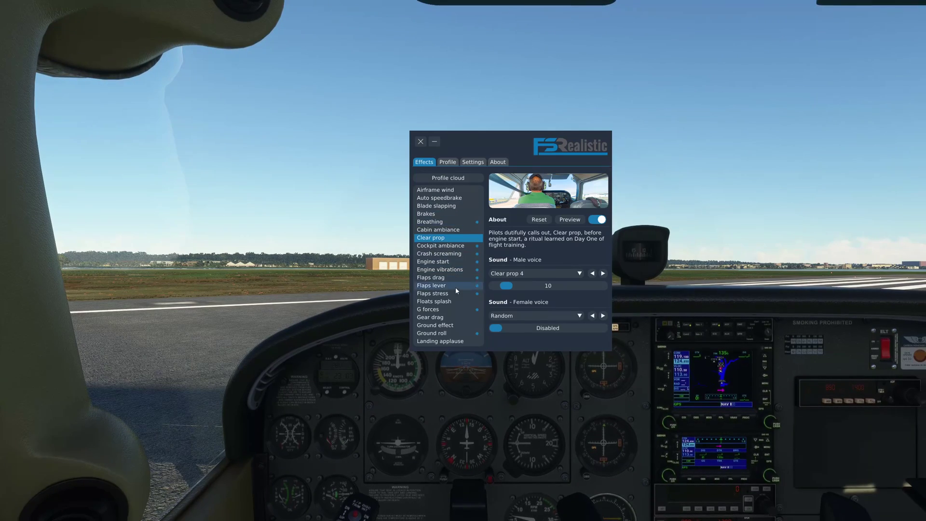
- Enable the Toilet flush effect to preview it, and switch it off again
{"action": "scroll", "coordinate": [456, 289], "scroll_direction": "down", "scroll_amount": 2}
{"action": "scroll", "coordinate": [456, 305], "scroll_direction": "down", "scroll_amount": 3}
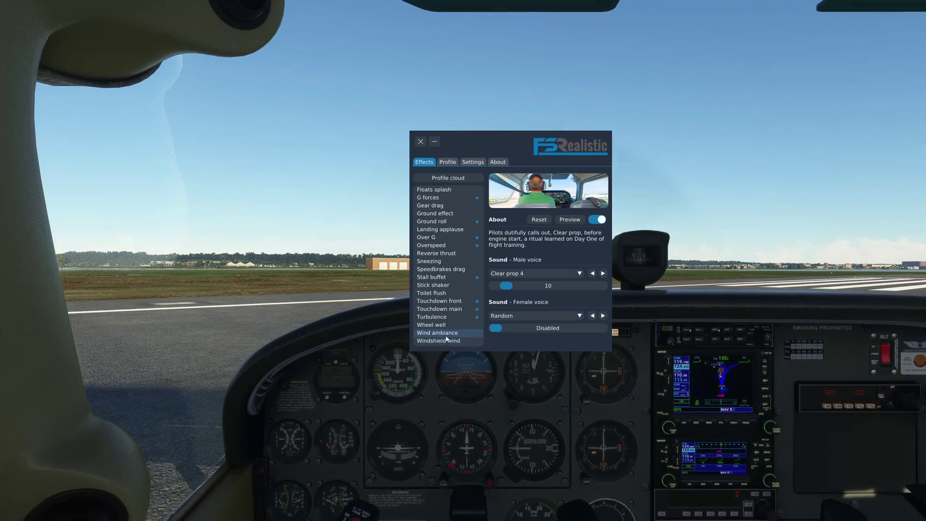
{"action": "left_click", "coordinate": [437, 294]}
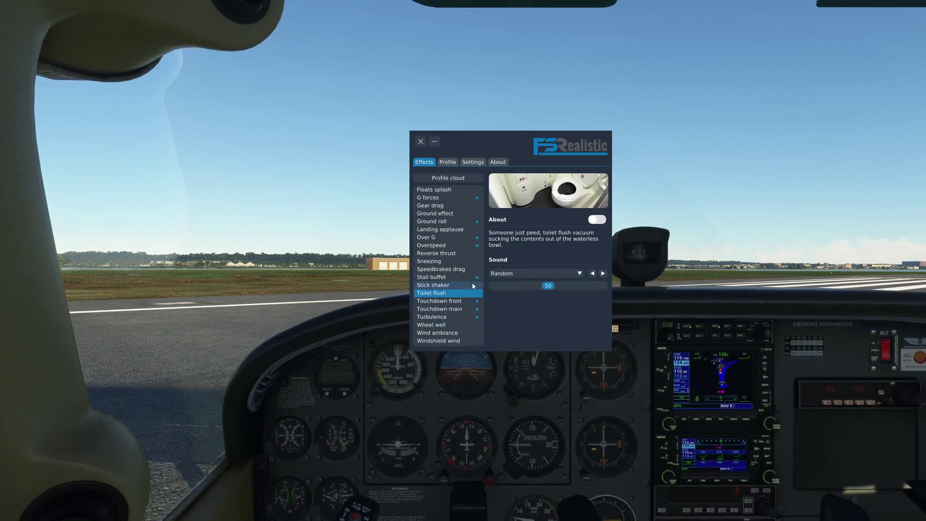
{"action": "left_click", "coordinate": [597, 219]}
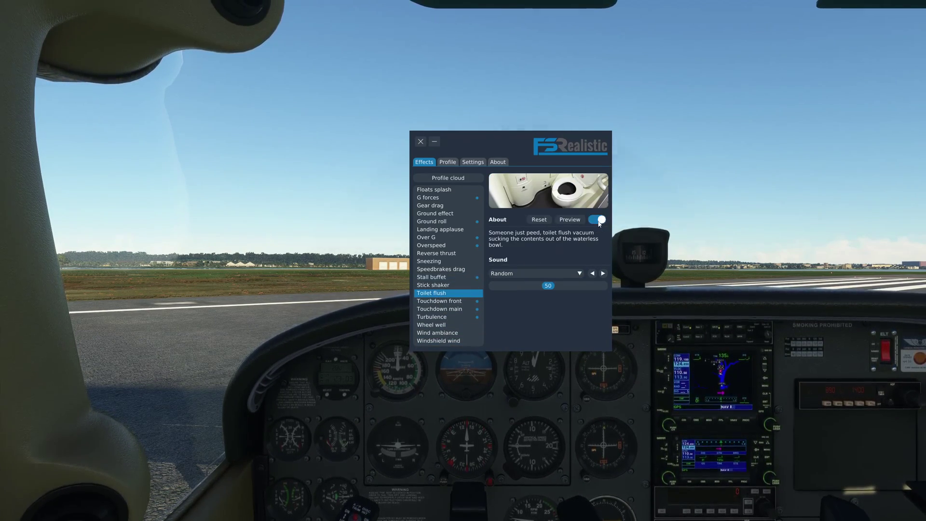
{"action": "left_click", "coordinate": [569, 220]}
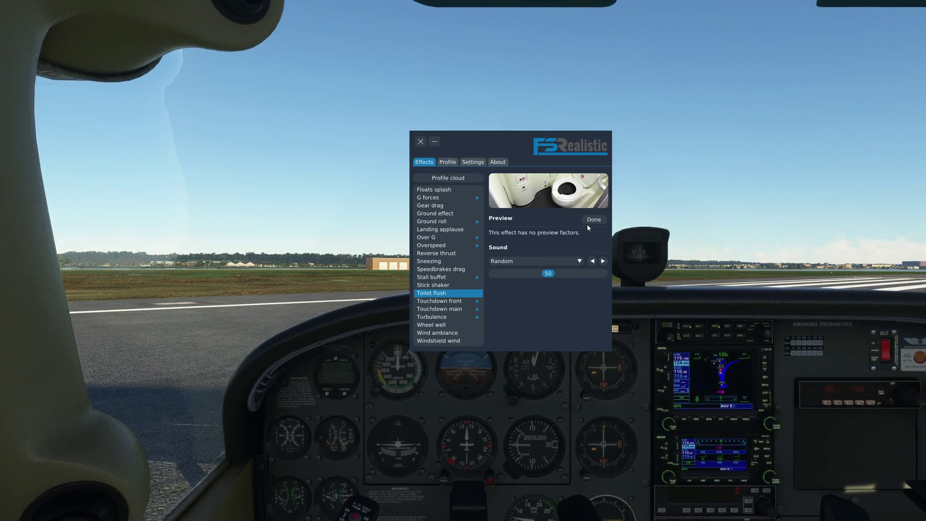
{"action": "left_click", "coordinate": [586, 223]}
{"action": "left_click", "coordinate": [597, 220]}
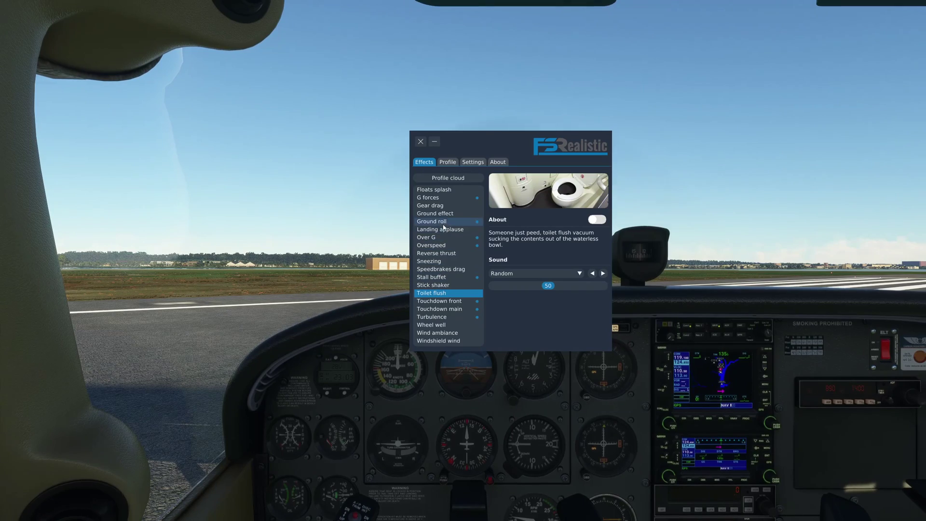
- Preview the Cabin ambiance effect with the Big cabin sound at 49 and 67, and set that sound back to Disabled
{"action": "scroll", "coordinate": [438, 269], "scroll_direction": "up", "scroll_amount": 4}
{"action": "scroll", "coordinate": [437, 269], "scroll_direction": "up", "scroll_amount": 1}
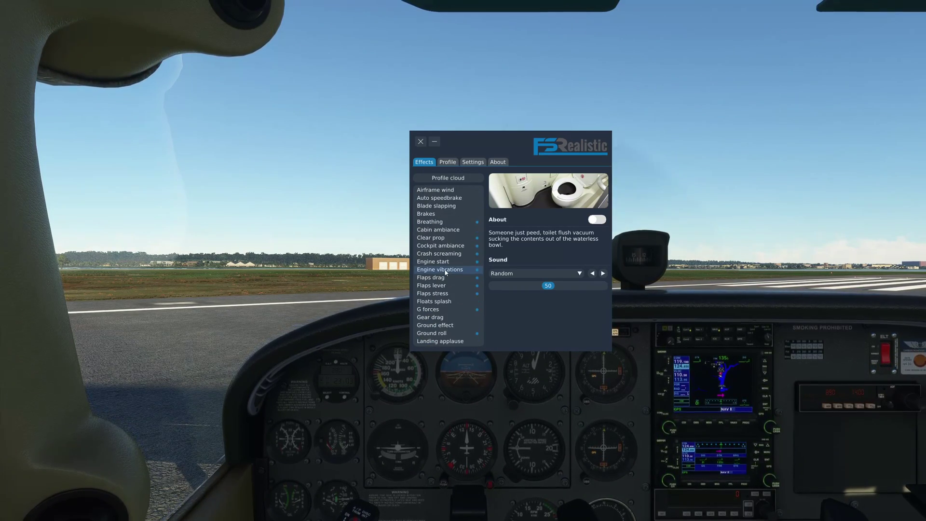
{"action": "left_click", "coordinate": [446, 231]}
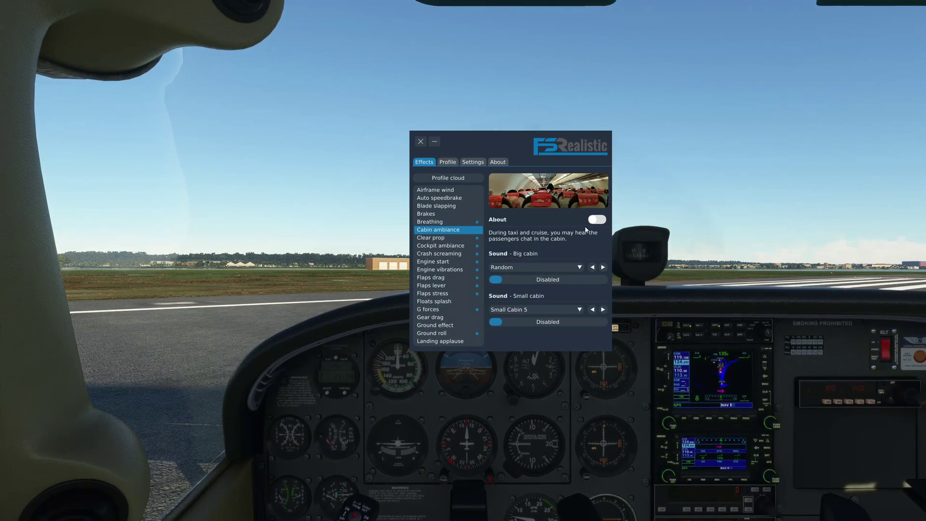
{"action": "left_click_drag", "start_coordinate": [496, 279], "coordinate": [548, 283]}
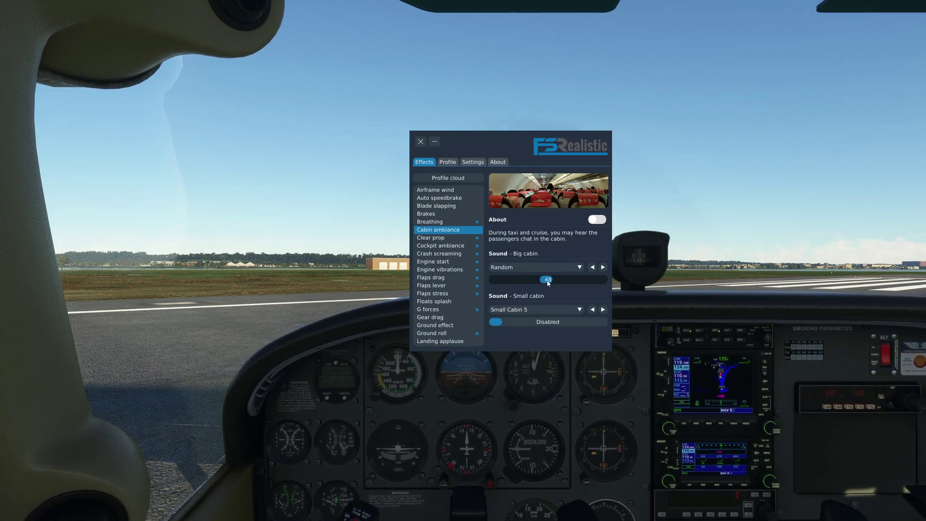
{"action": "left_click", "coordinate": [596, 220]}
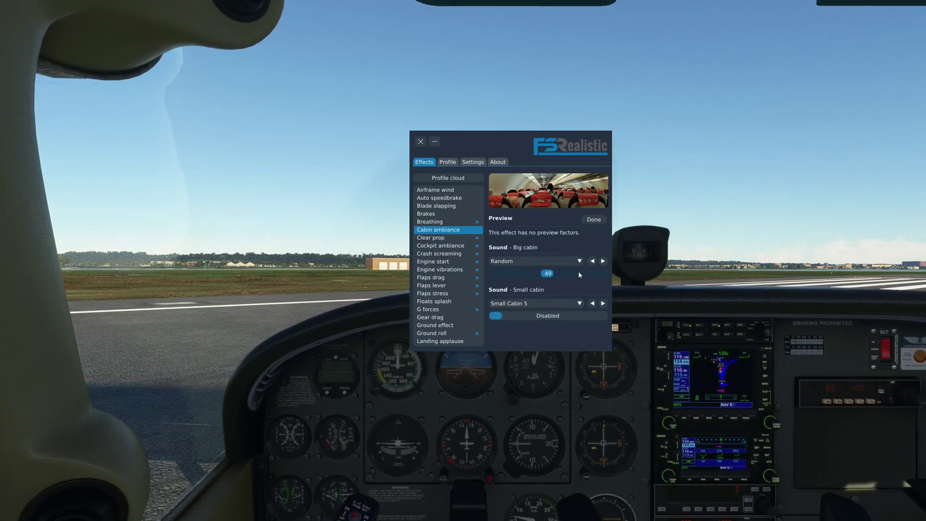
{"action": "left_click_drag", "start_coordinate": [552, 278], "coordinate": [567, 276]}
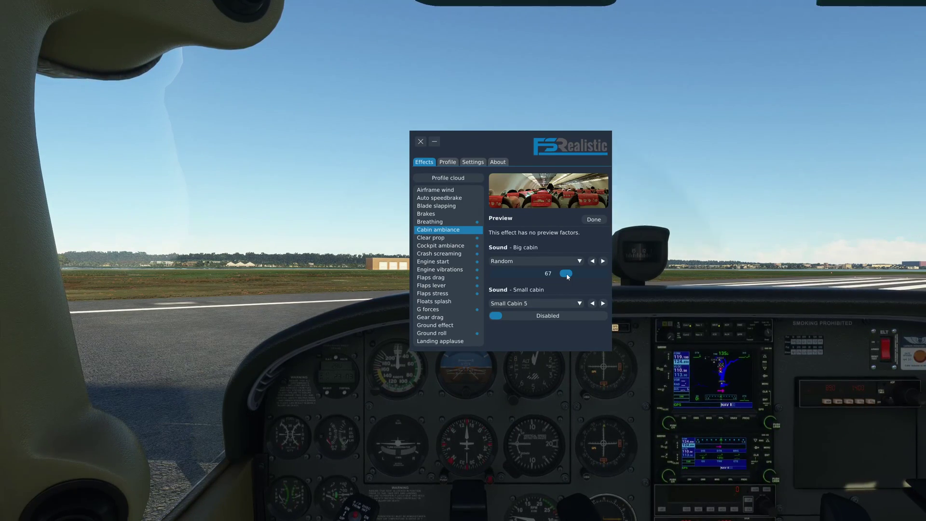
{"action": "left_click_drag", "start_coordinate": [567, 274], "coordinate": [490, 275]}
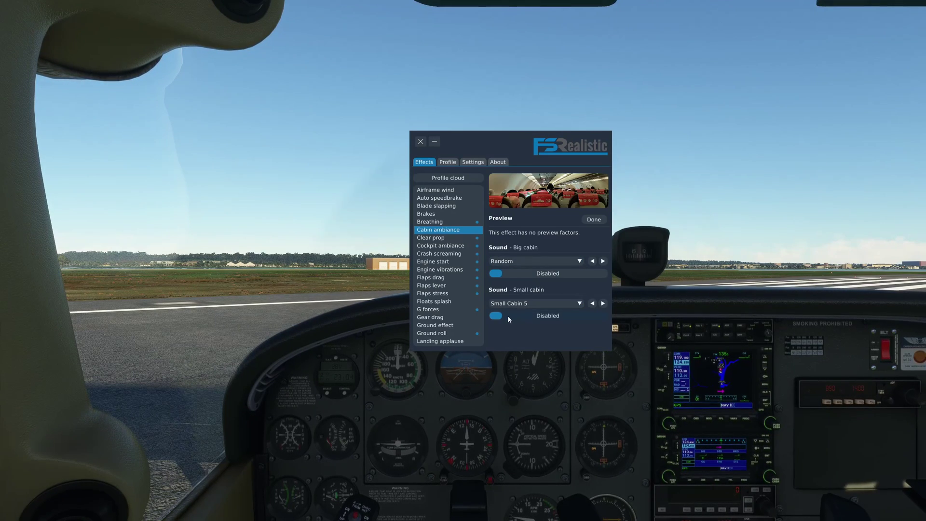
- Preview the Small cabin sound of Cabin ambiance at 49 and 36, and end the preview
{"action": "left_click", "coordinate": [548, 316]}
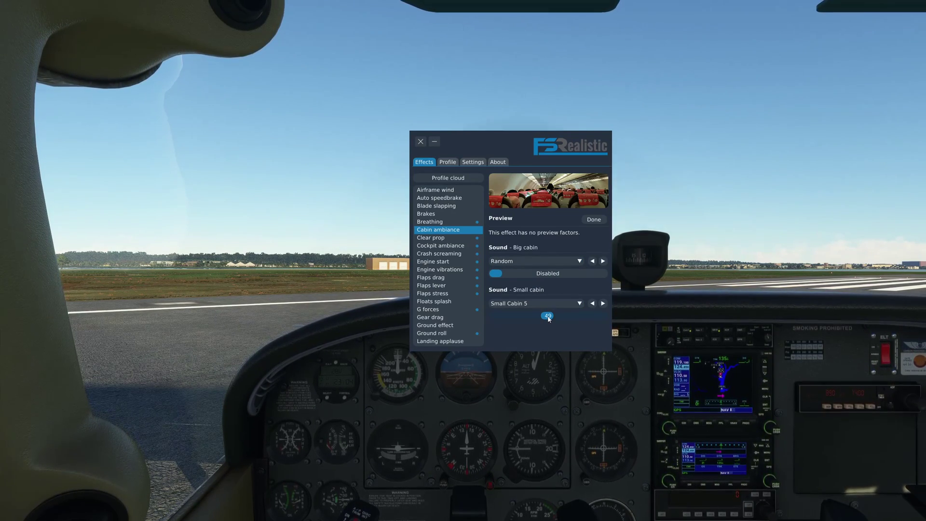
{"action": "mouse_move", "coordinate": [548, 318]}
{"action": "left_mouse_down"}
{"action": "mouse_move", "coordinate": [525, 317]}
{"action": "mouse_move", "coordinate": [578, 318]}
{"action": "mouse_move", "coordinate": [535, 319]}
{"action": "left_mouse_up"}
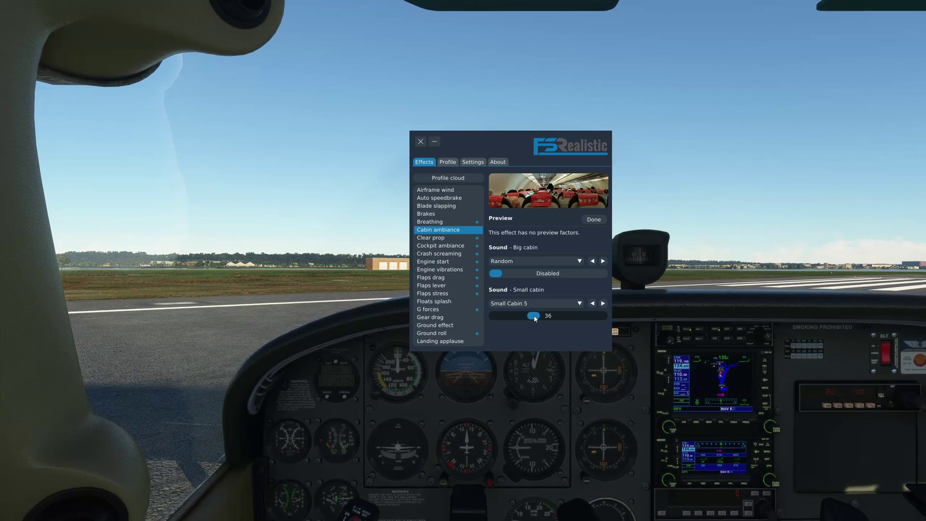
{"action": "left_click", "coordinate": [592, 219]}
{"action": "left_click", "coordinate": [448, 238]}
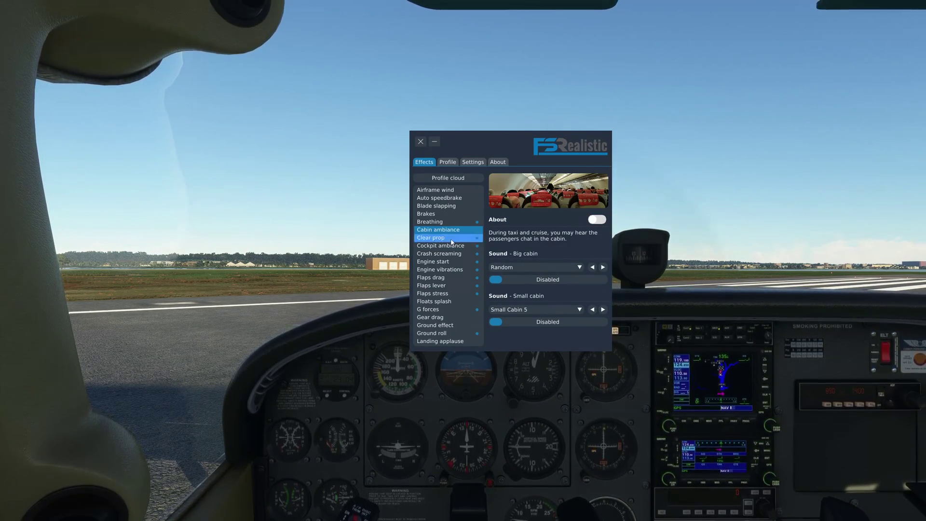
- Look through the shared profiles in the profile cloud, the Cockpit ambiance and Cabin ambiance effects, and the Profile page
{"action": "left_click", "coordinate": [449, 247]}
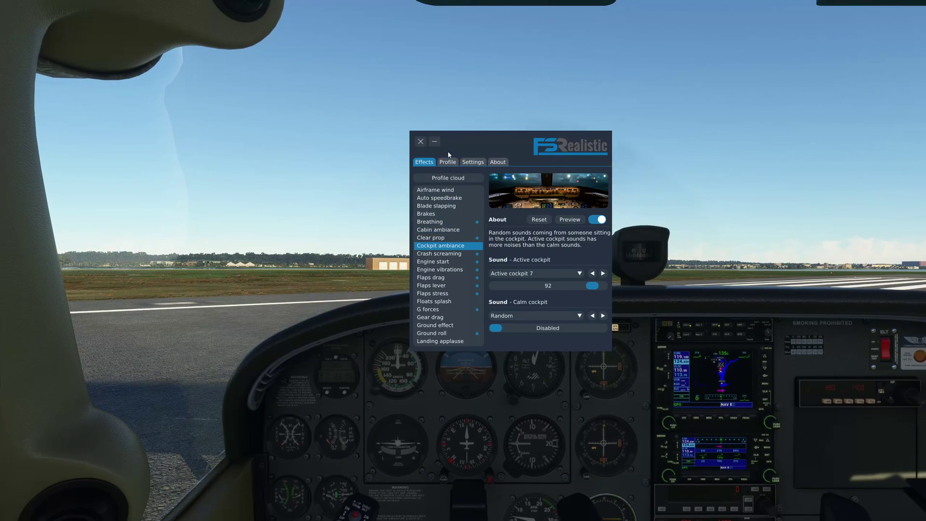
{"action": "left_click", "coordinate": [448, 178]}
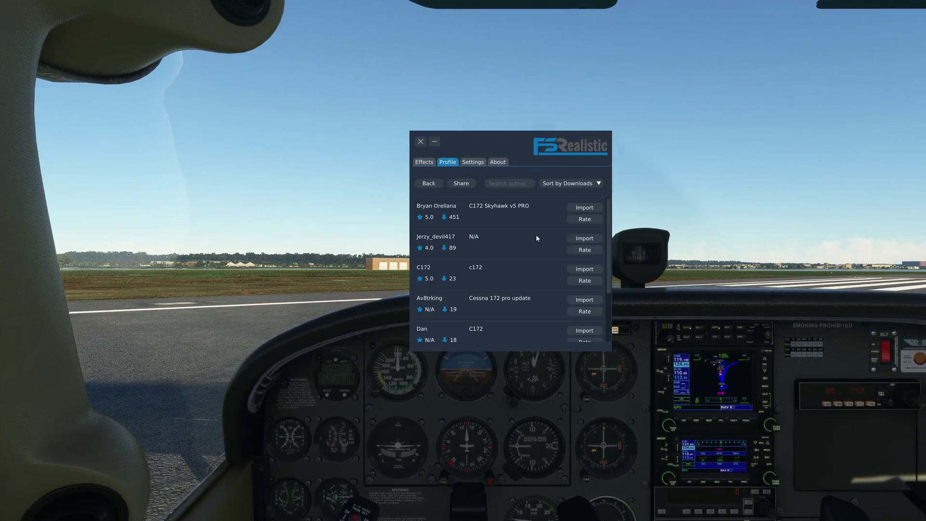
{"action": "left_click", "coordinate": [419, 163]}
{"action": "left_click", "coordinate": [448, 162]}
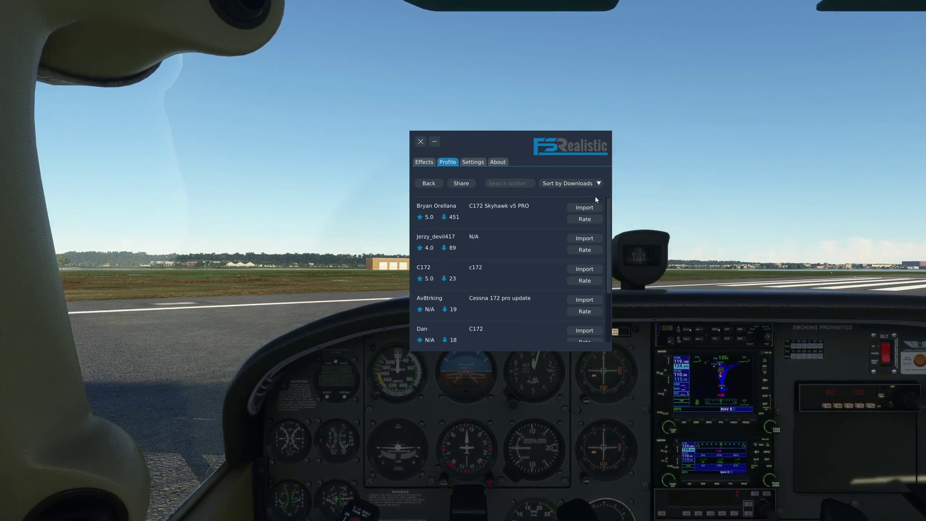
{"action": "left_click", "coordinate": [429, 184]}
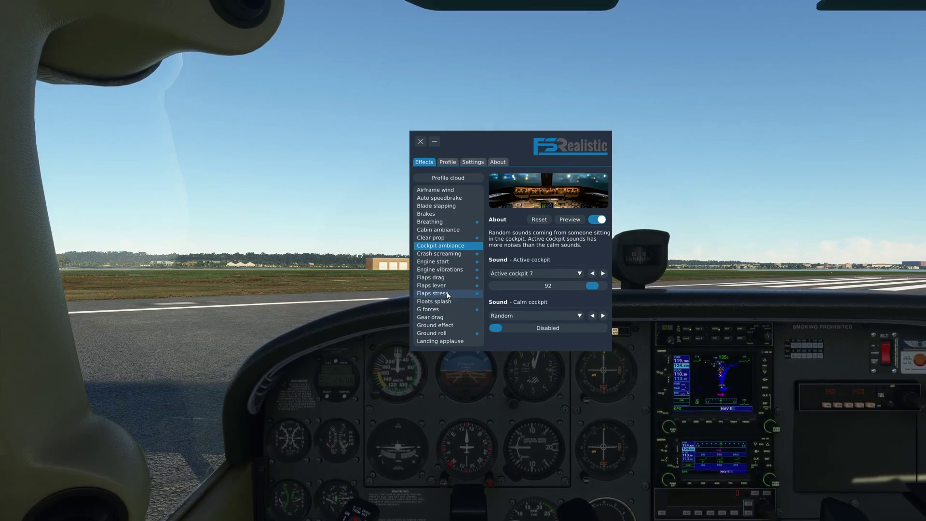
{"action": "left_click", "coordinate": [445, 230]}
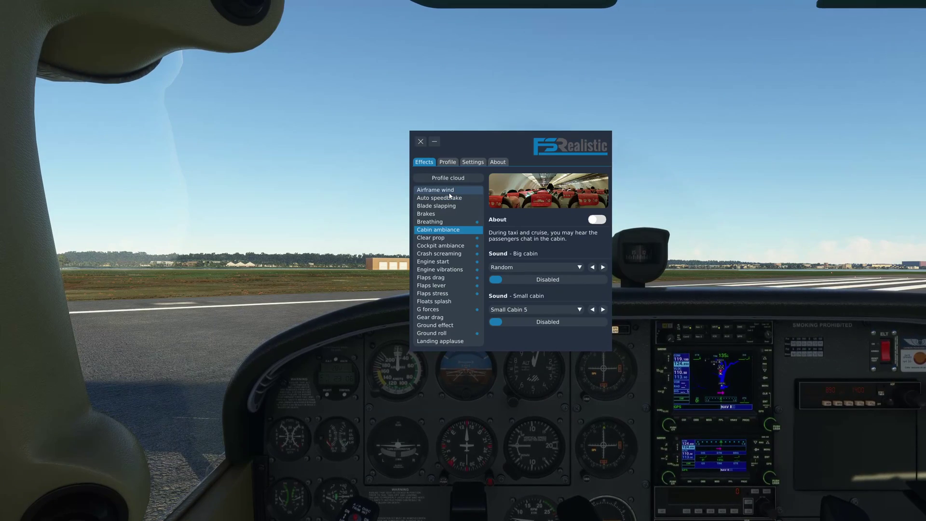
{"action": "left_click", "coordinate": [447, 166]}
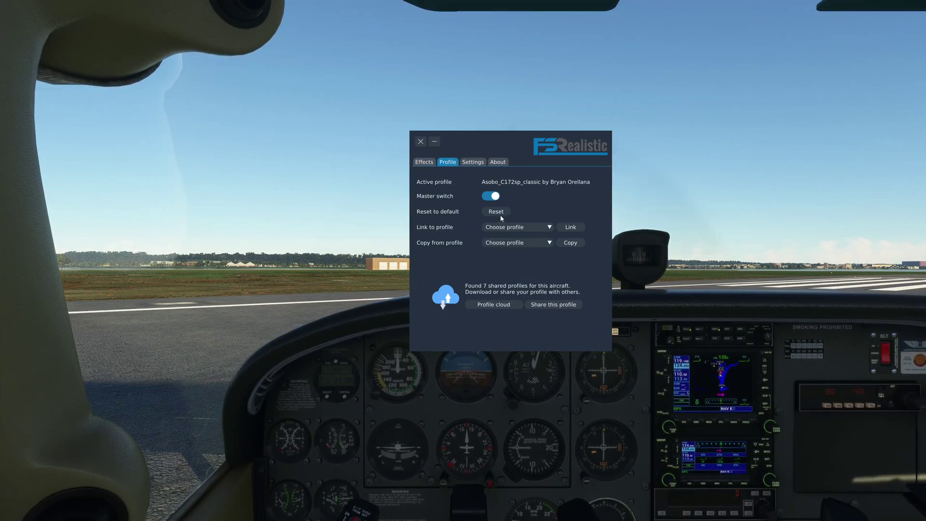
- Import the shared profile C172 Skyhawk v5 PRO from the profile cloud and return to the effects list
{"action": "left_click", "coordinate": [426, 163]}
{"action": "left_click", "coordinate": [448, 178]}
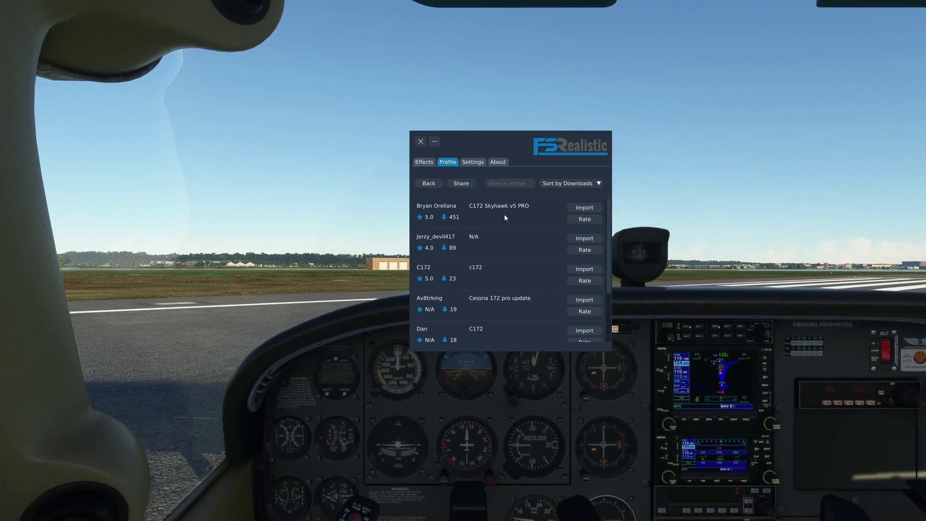
{"action": "left_click", "coordinate": [574, 208]}
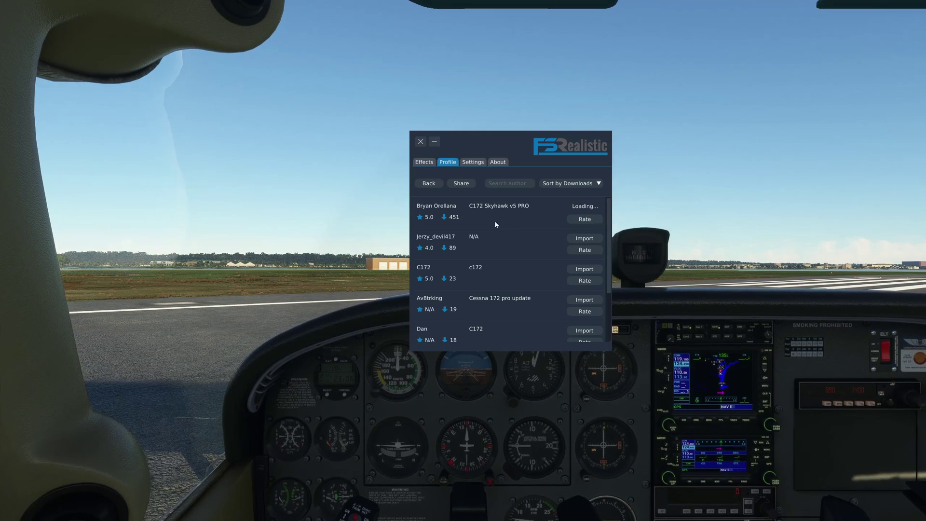
{"action": "left_click", "coordinate": [424, 162]}
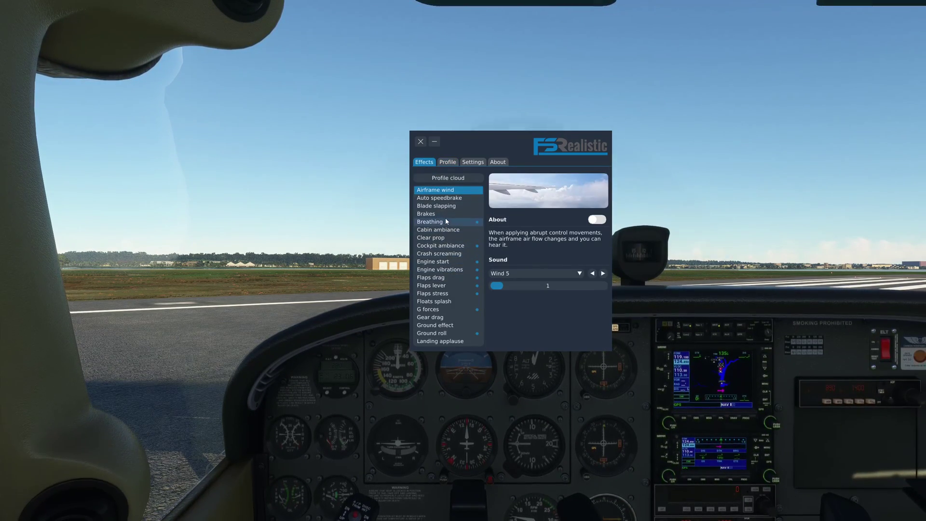
- Turn the active profile's master switch off and on again
{"action": "left_click", "coordinate": [448, 162]}
{"action": "left_click", "coordinate": [425, 163]}
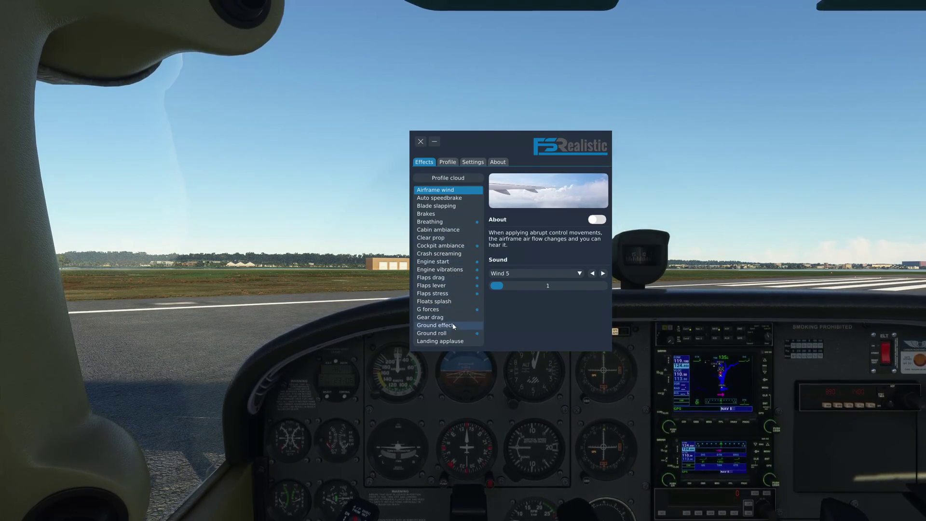
{"action": "left_click", "coordinate": [445, 163]}
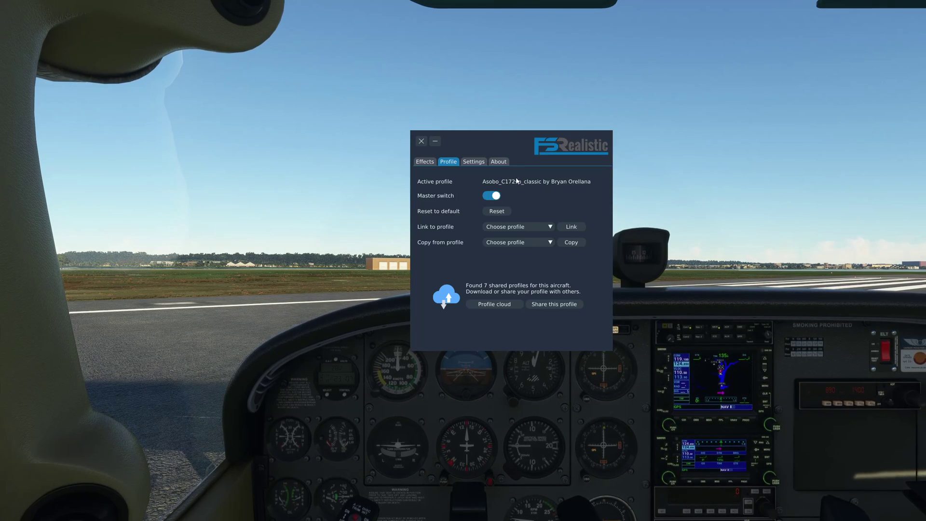
{"action": "left_click", "coordinate": [491, 196]}
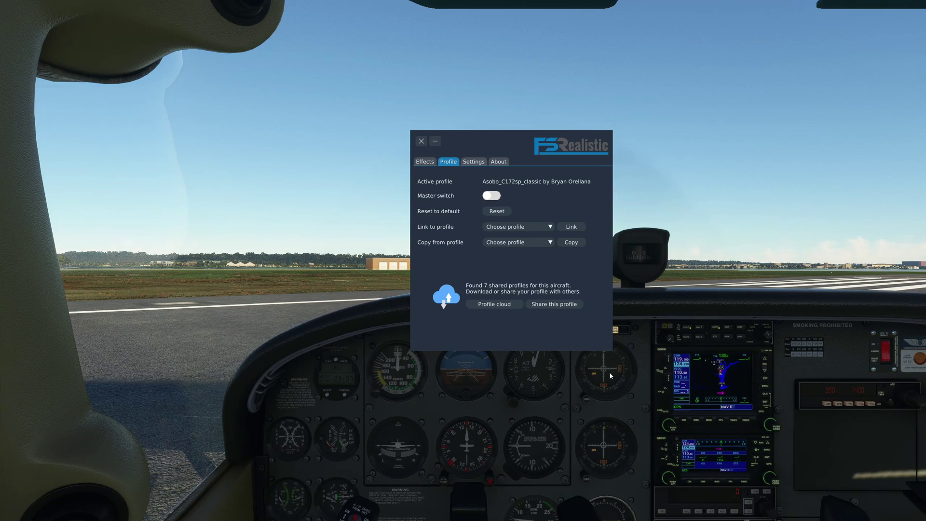
{"action": "left_click", "coordinate": [491, 195]}
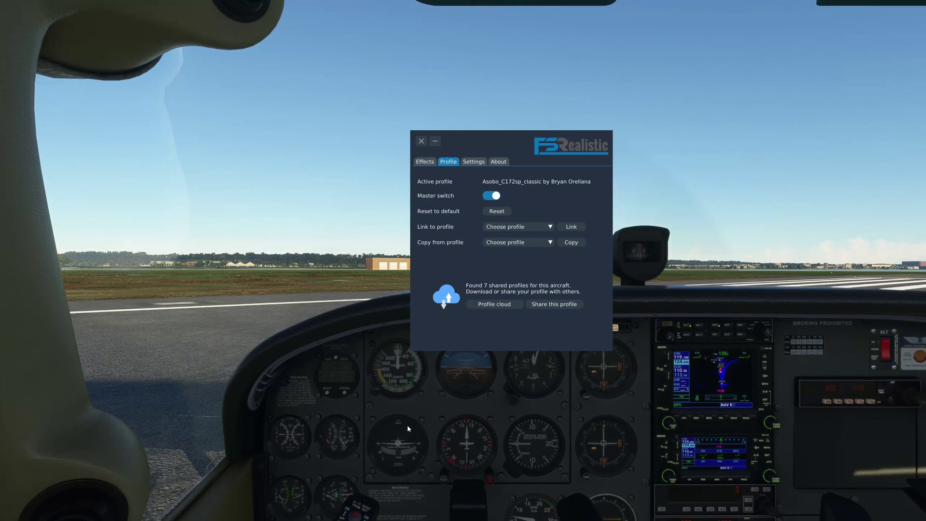
- Reset the active profile to its default and check the effects list and the active profile entry
{"action": "left_click", "coordinate": [497, 211]}
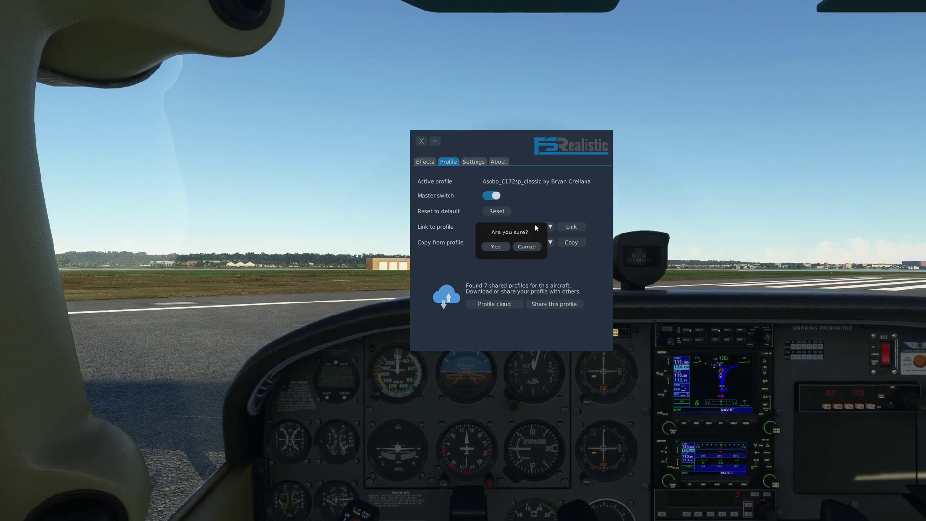
{"action": "left_click", "coordinate": [495, 247]}
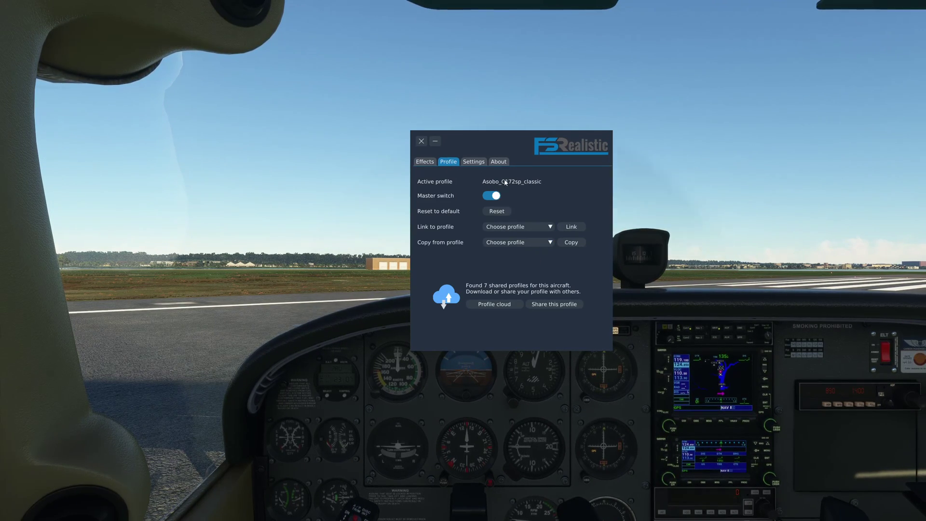
{"action": "left_click", "coordinate": [425, 162]}
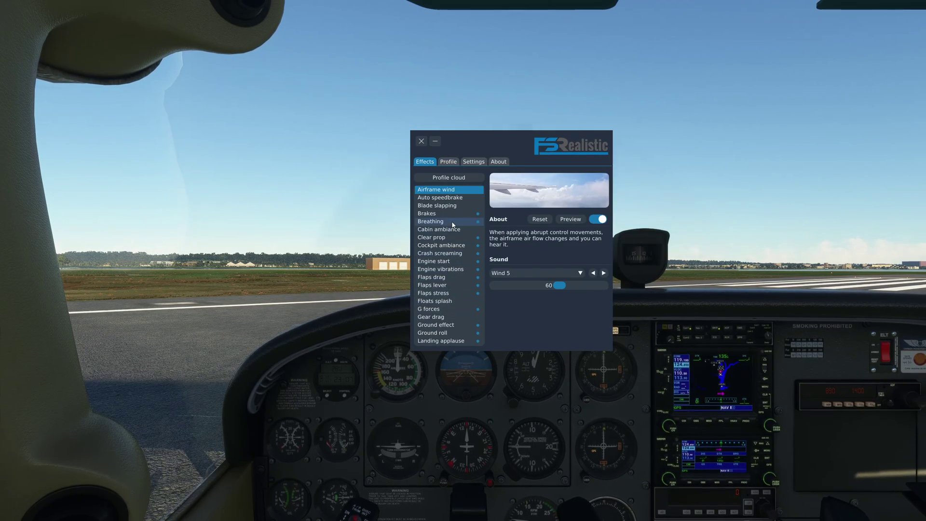
{"action": "left_click", "coordinate": [453, 163]}
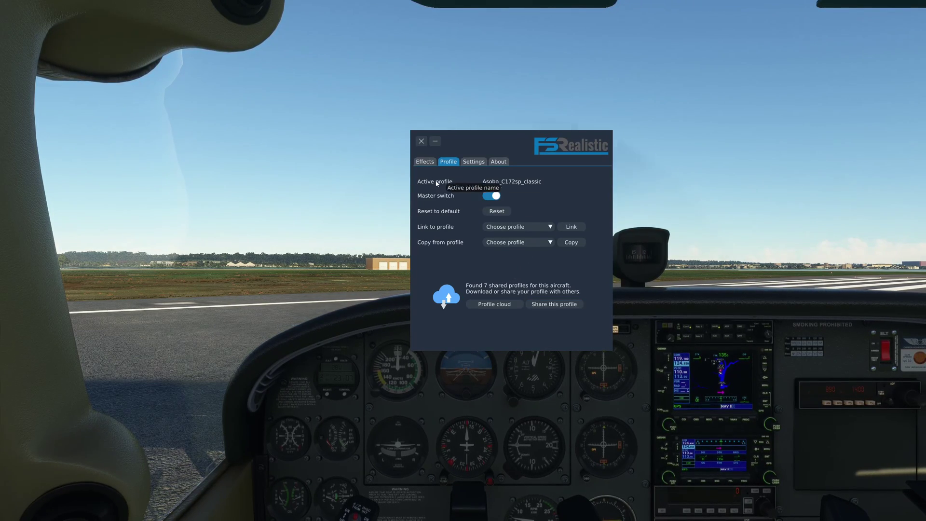
{"action": "left_click", "coordinate": [424, 162]}
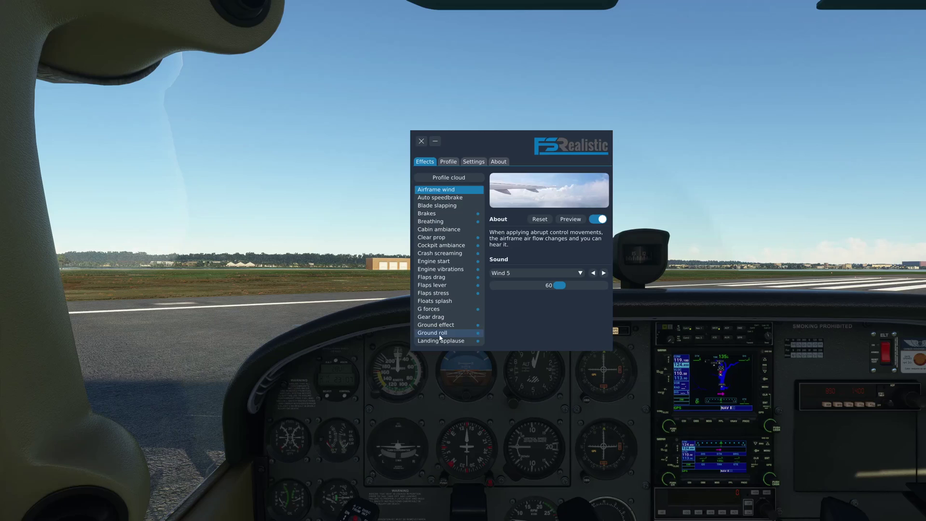
{"action": "left_click", "coordinate": [448, 162]}
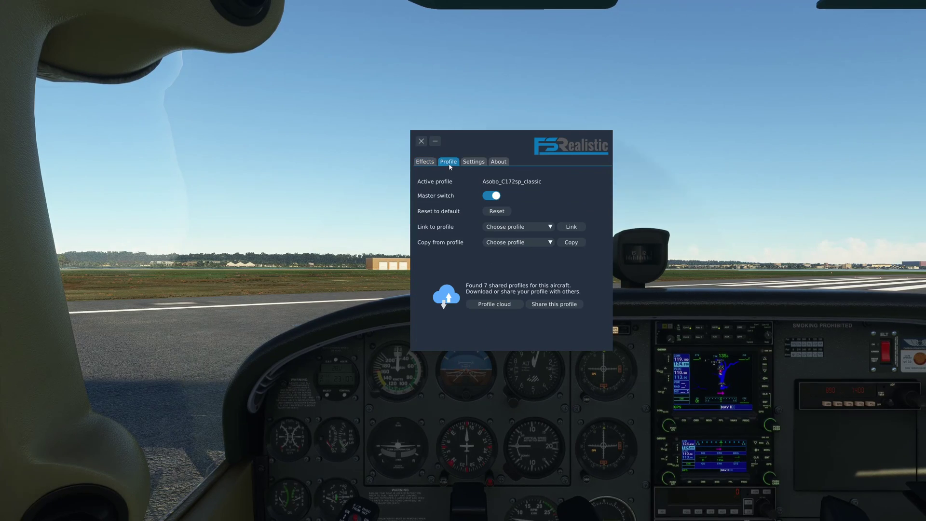
- Open the form for sharing the active profile, cancel it, and view the profile cloud list
{"action": "left_click", "coordinate": [552, 304]}
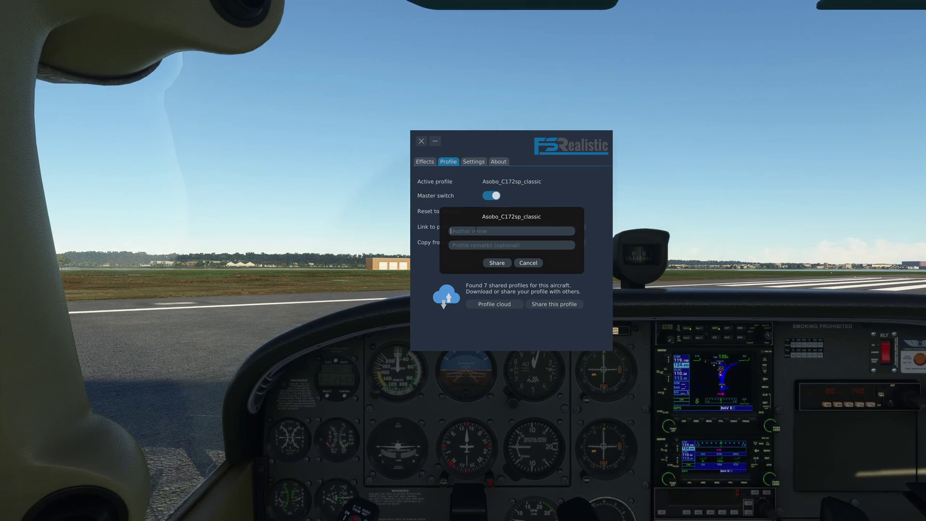
{"action": "left_click", "coordinate": [497, 262]}
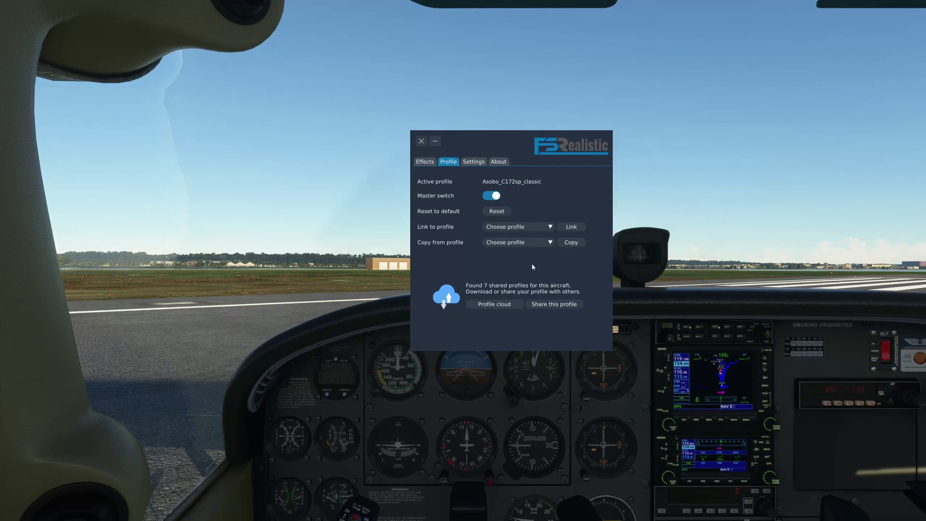
{"action": "left_click", "coordinate": [494, 303]}
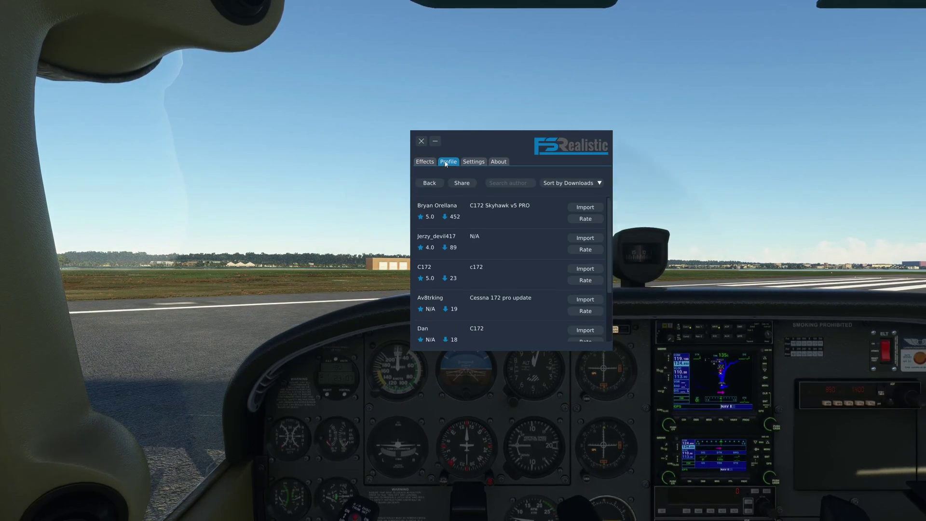
{"action": "left_click", "coordinate": [429, 183]}
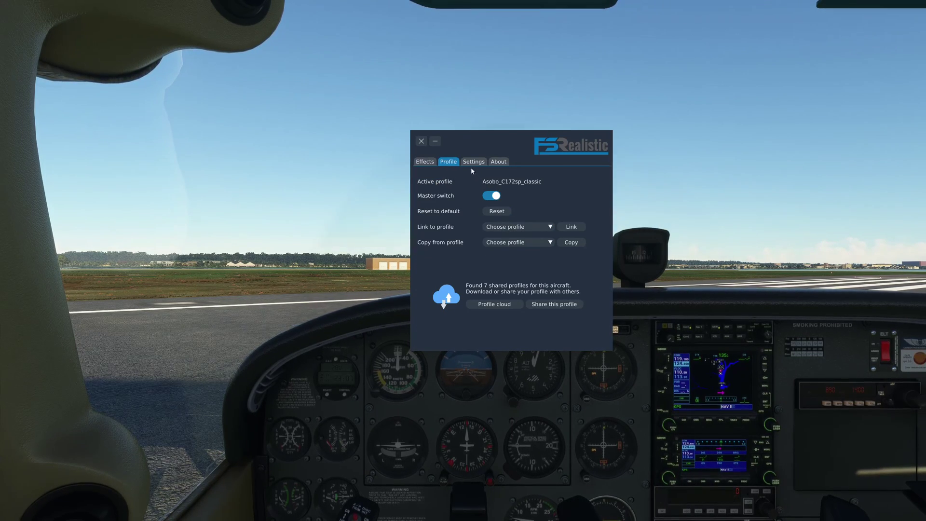
- Review the Master volume, Announce connection and Mute on background options on the Settings page
{"action": "left_click", "coordinate": [426, 163]}
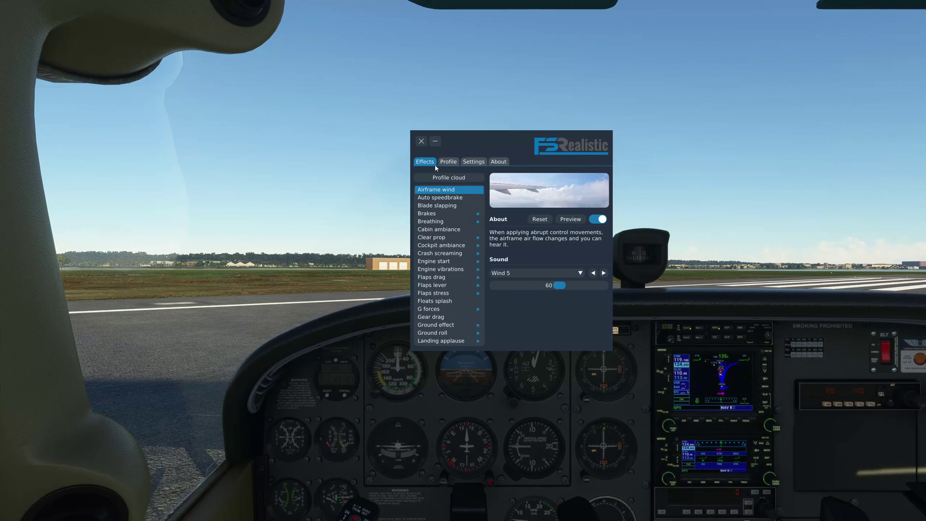
{"action": "left_click", "coordinate": [448, 162]}
{"action": "left_click", "coordinate": [474, 162]}
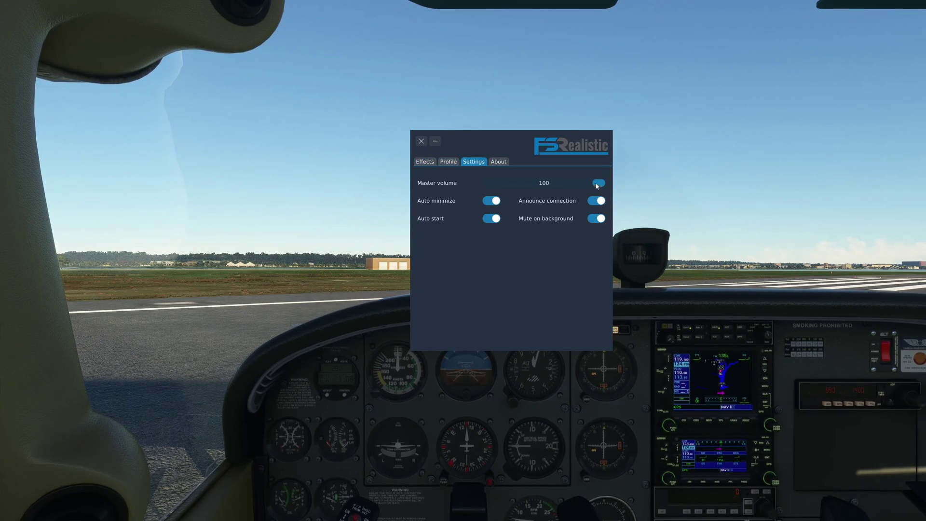
{"action": "mouse_move", "coordinate": [597, 182]}
{"action": "left_mouse_down"}
{"action": "mouse_move", "coordinate": [547, 183]}
{"action": "mouse_move", "coordinate": [600, 183]}
{"action": "left_mouse_up"}
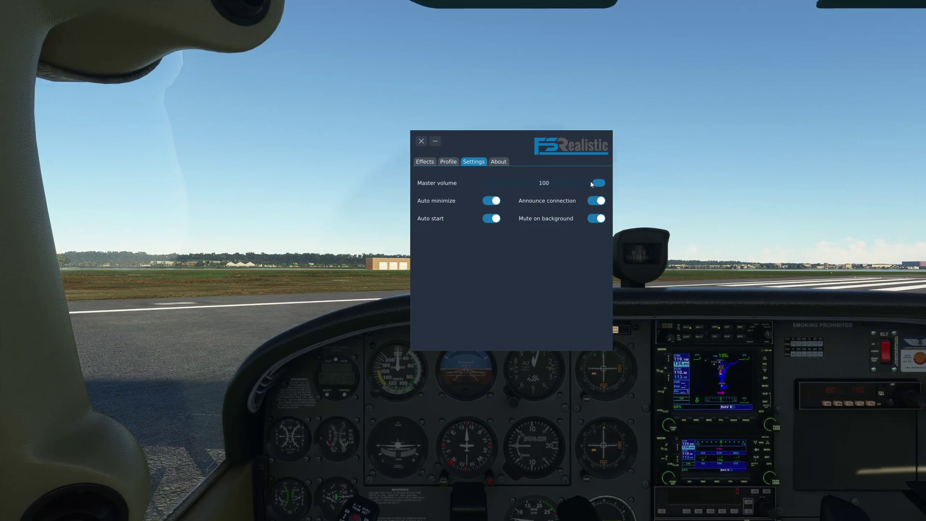
{"action": "left_click", "coordinate": [541, 186]}
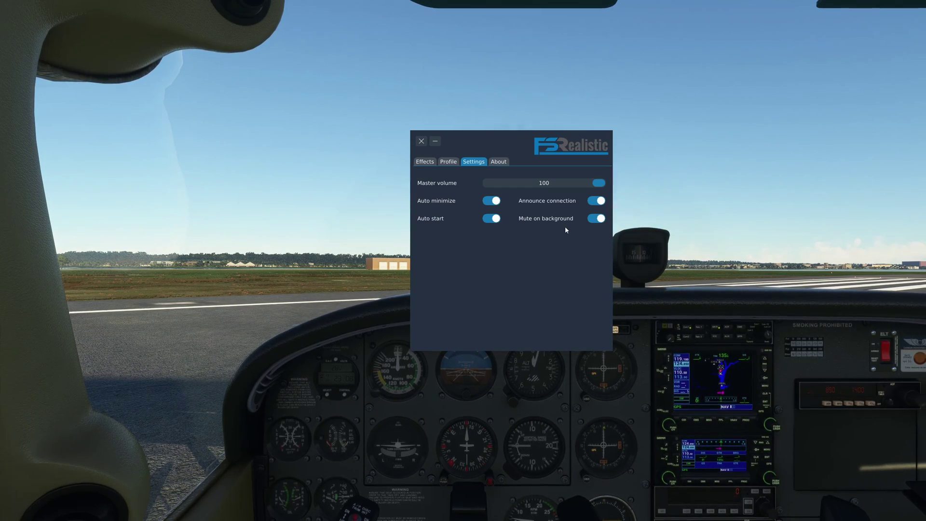
{"action": "mouse_move", "coordinate": [541, 202]}
{"action": "mouse_move", "coordinate": [545, 223]}
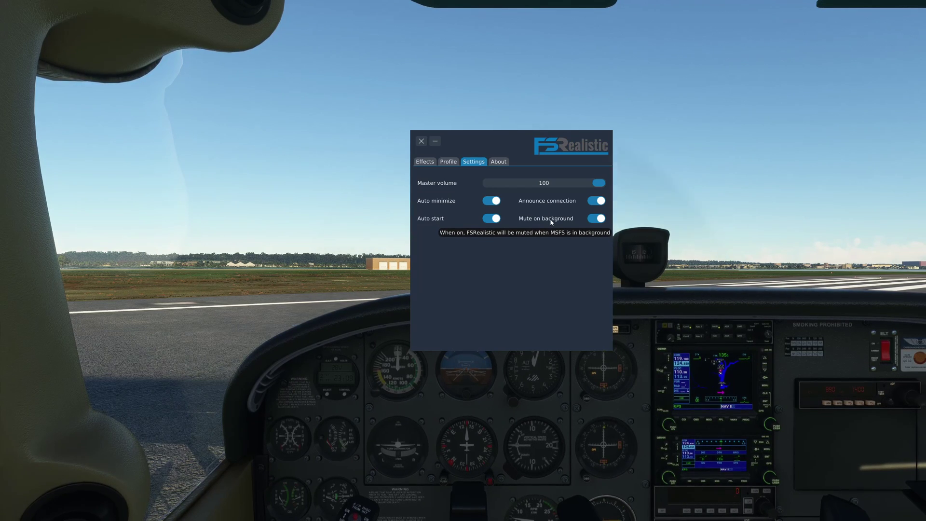
- View the About page and go back through Settings and Profile to the effects list
{"action": "left_click", "coordinate": [499, 164]}
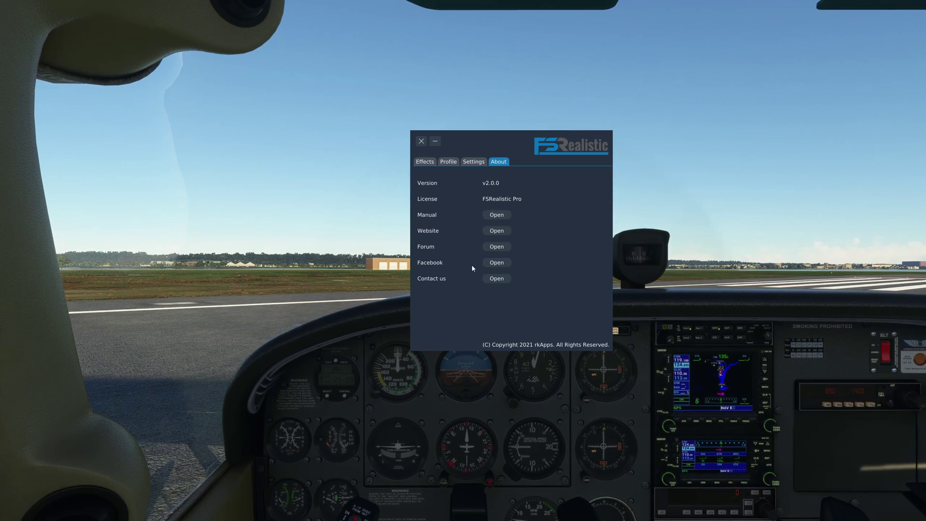
{"action": "left_click", "coordinate": [473, 162]}
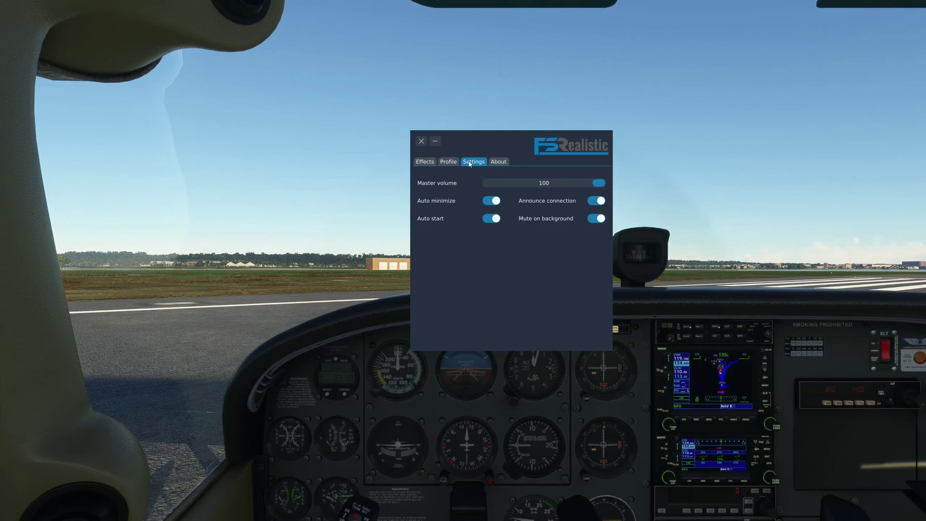
{"action": "left_click", "coordinate": [448, 163]}
{"action": "left_click", "coordinate": [434, 164]}
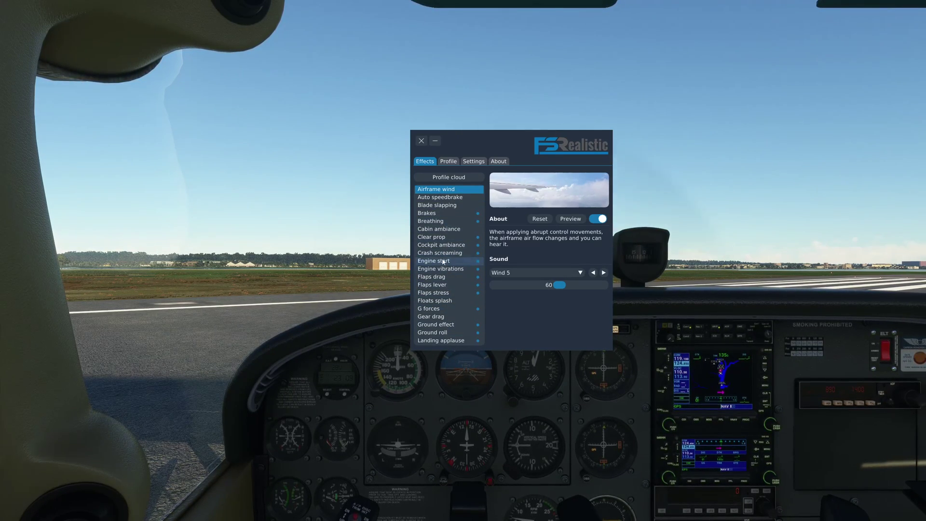
- Minimize the FSRealistic window to show the cockpit and bring it back
{"action": "left_click", "coordinate": [447, 161]}
{"action": "left_click", "coordinate": [435, 141]}
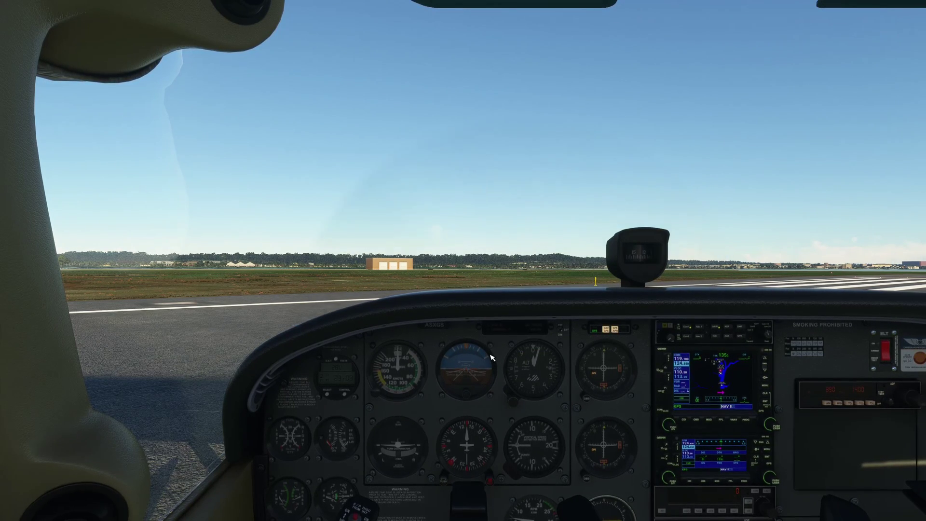
{"action": "key", "text": "super"}
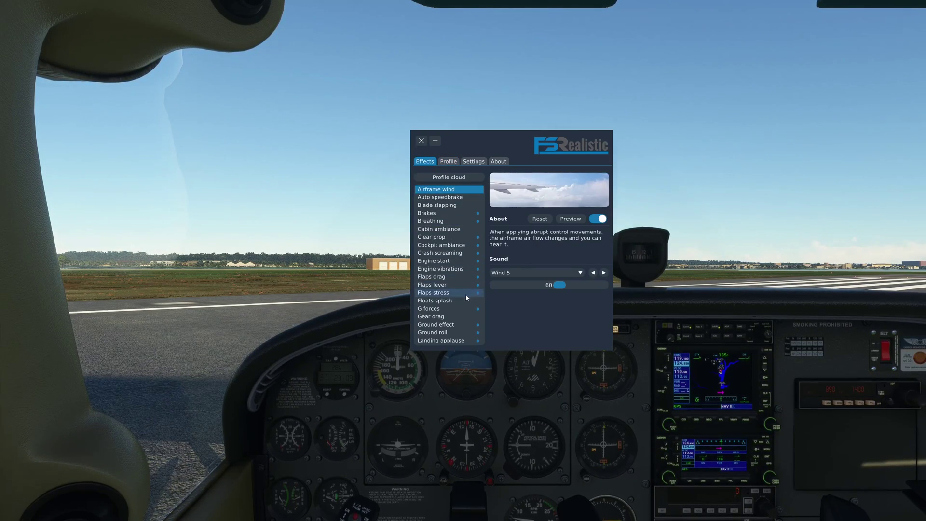
- Set the Crash screaming effect's sound to Scream 6 and close the FSRealistic window
{"action": "left_click", "coordinate": [451, 252]}
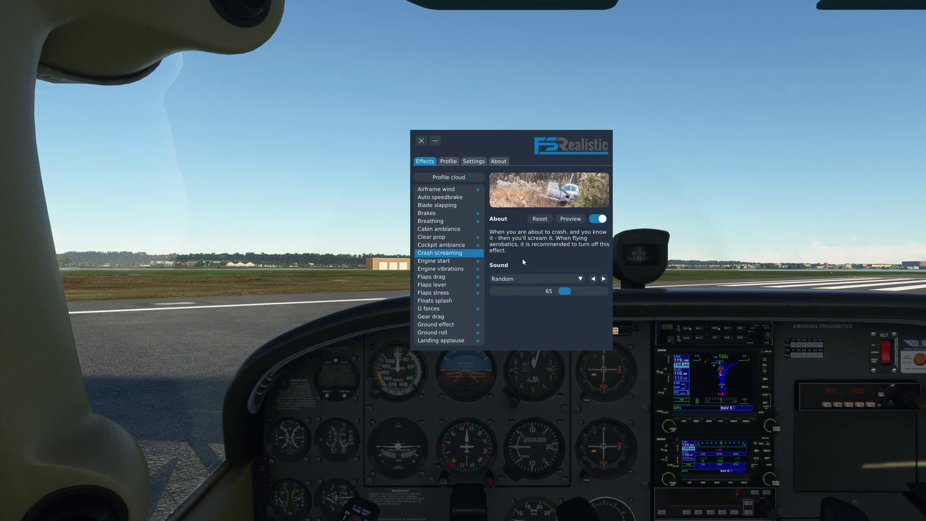
{"action": "left_click", "coordinate": [529, 280]}
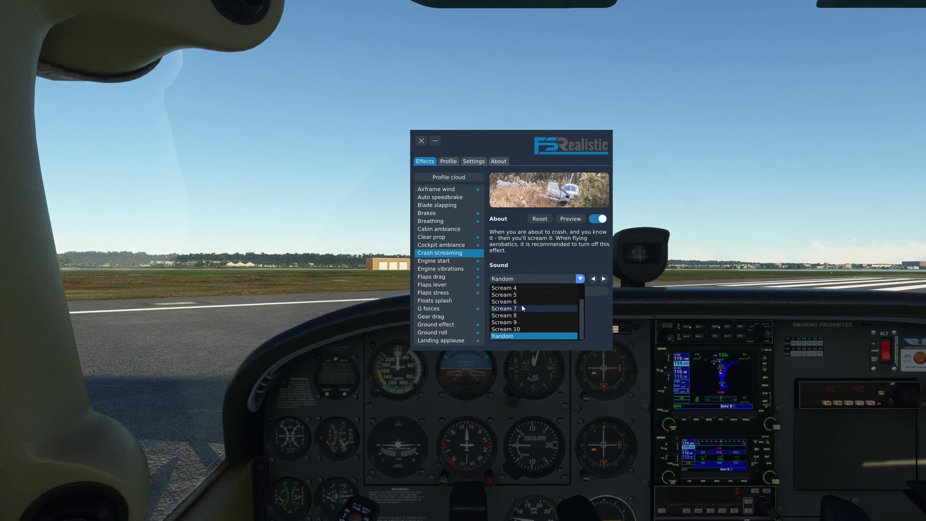
{"action": "left_click", "coordinate": [521, 302]}
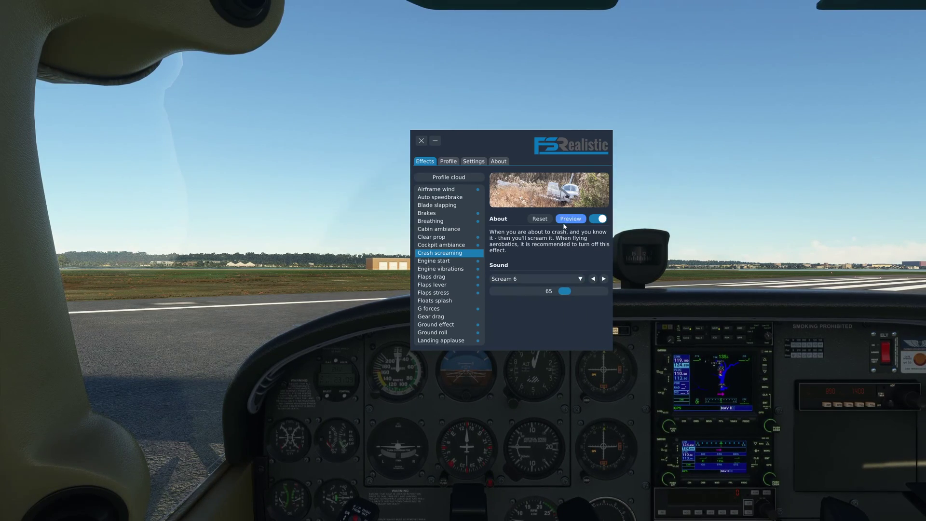
{"action": "left_click", "coordinate": [421, 140]}
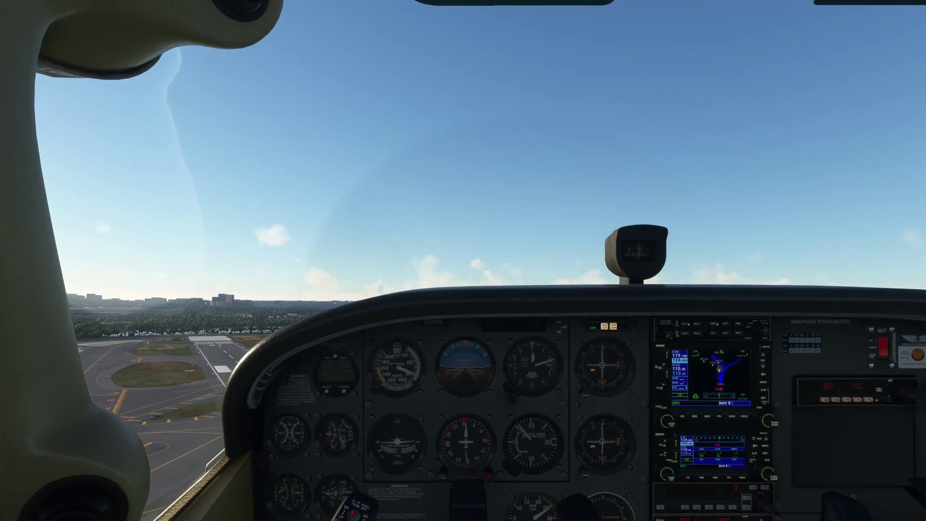
- Turn off live weather in flight and apply the Broken Clouds weather preset
{"action": "mouse_move", "coordinate": [435, 28]}
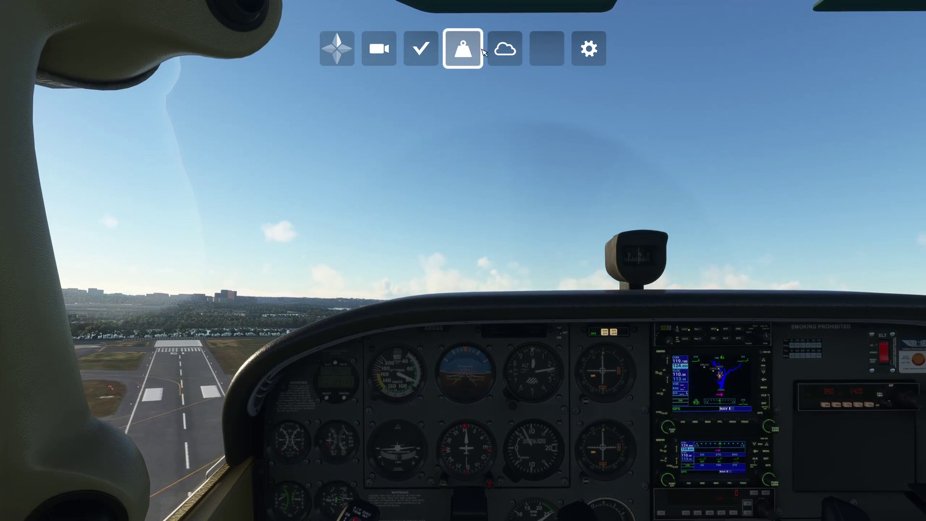
{"action": "left_click", "coordinate": [504, 49]}
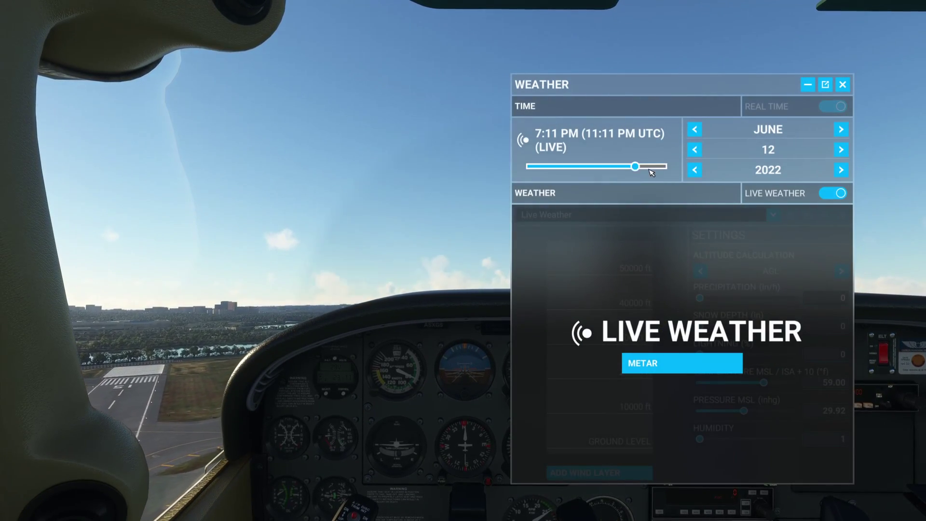
{"action": "left_click", "coordinate": [790, 194]}
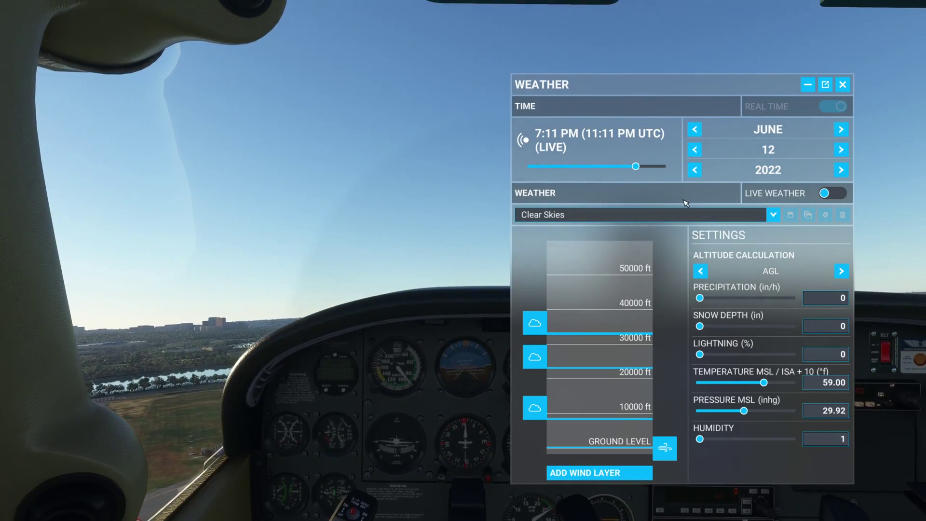
{"action": "left_click", "coordinate": [680, 214]}
{"action": "left_click", "coordinate": [666, 304]}
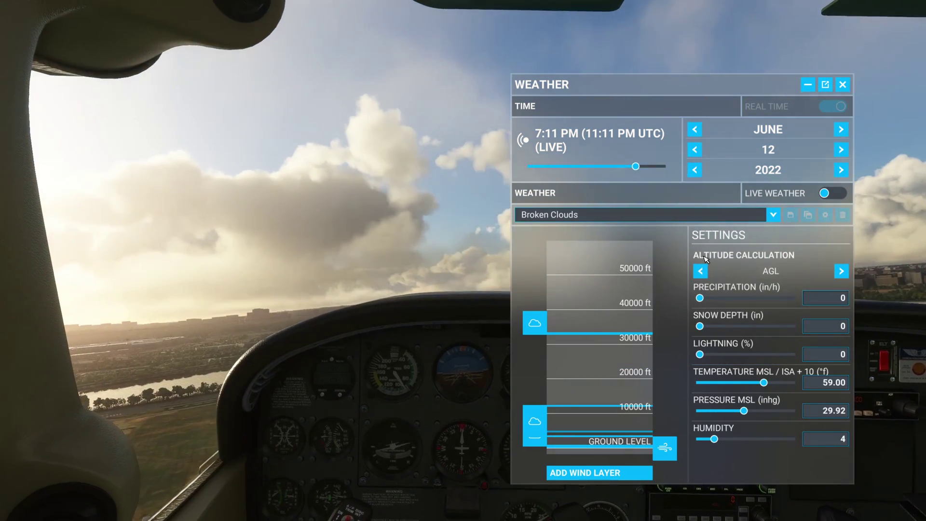
{"action": "left_click", "coordinate": [842, 84]}
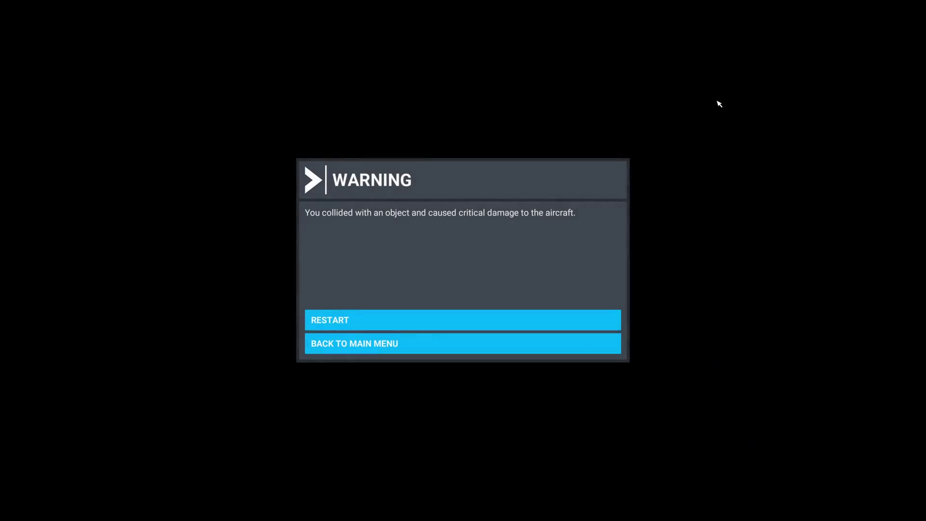
- Restart the flight after the crash and bring the FSRealistic window back, repositioned over the cockpit view
{"action": "left_click", "coordinate": [498, 323]}
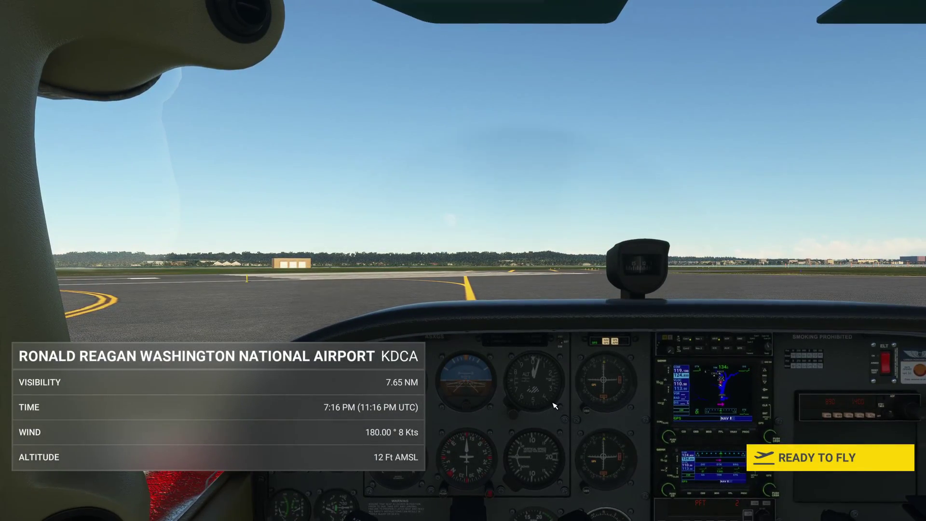
{"action": "key", "text": "super"}
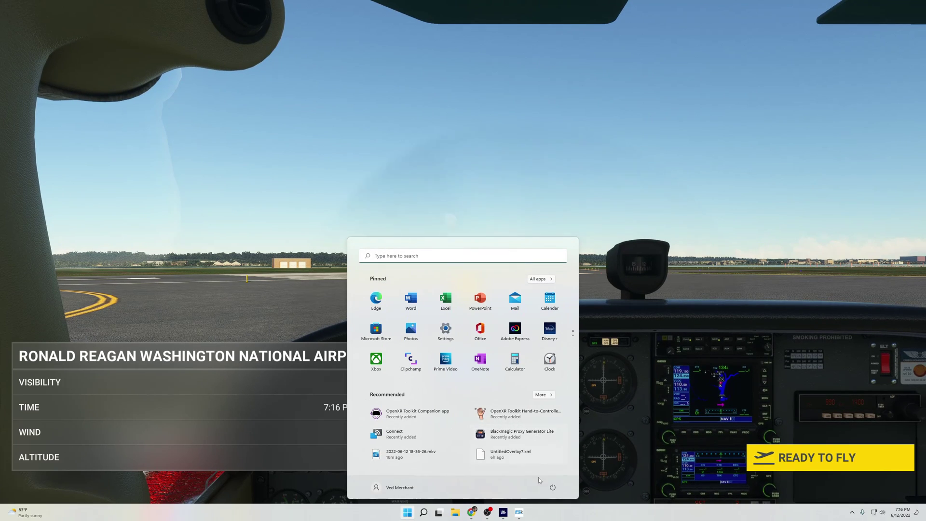
{"action": "left_click", "coordinate": [519, 512]}
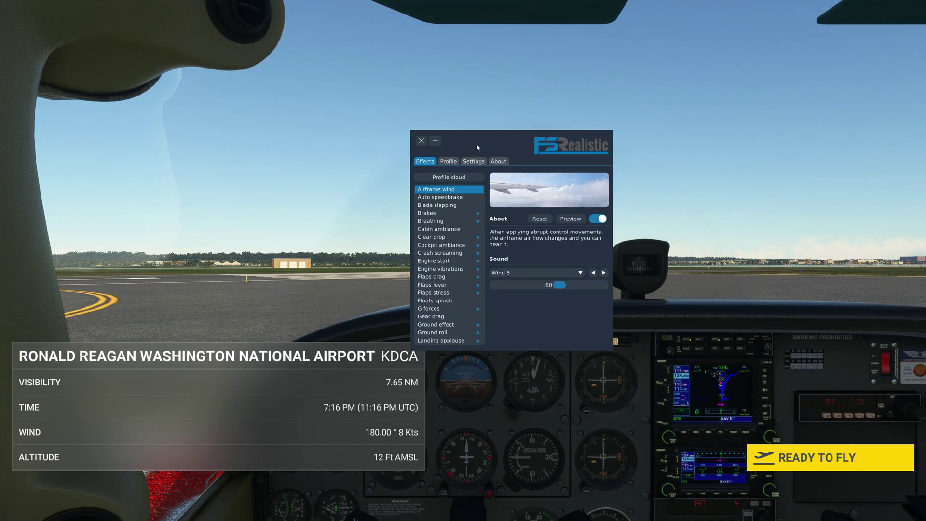
{"action": "left_click_drag", "start_coordinate": [476, 143], "coordinate": [531, 189]}
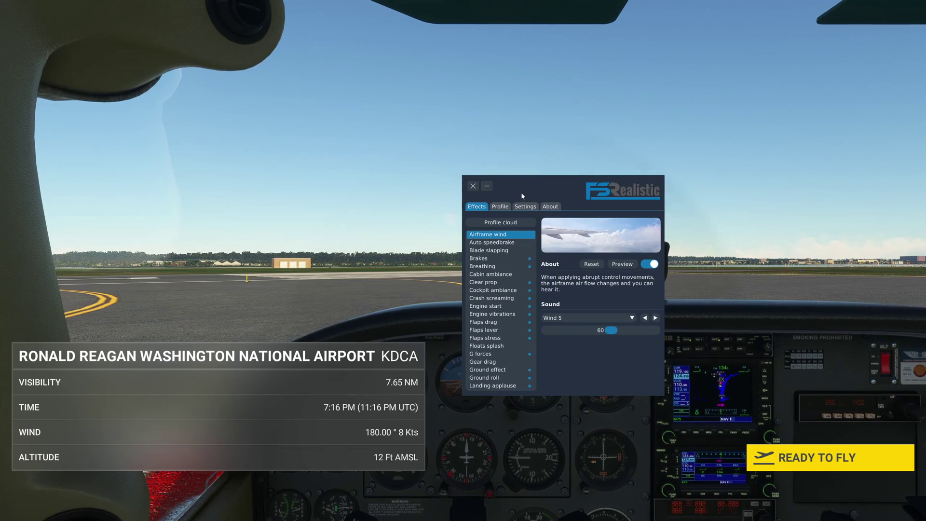
{"action": "left_click", "coordinate": [799, 462]}
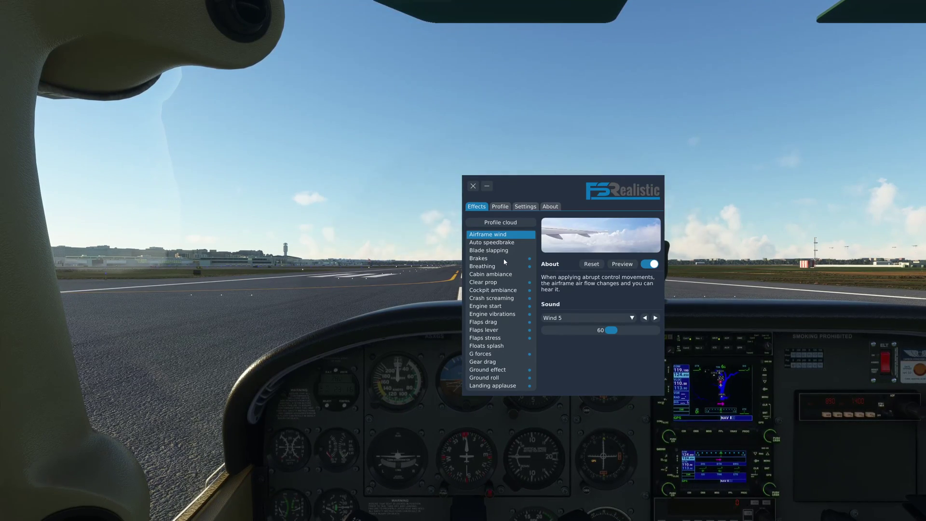
{"action": "left_click_drag", "start_coordinate": [533, 196], "coordinate": [541, 182]}
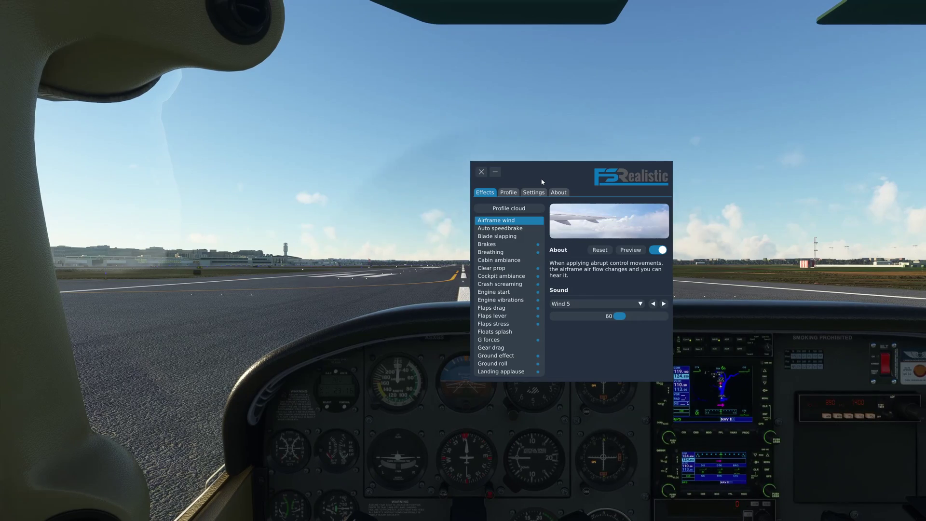